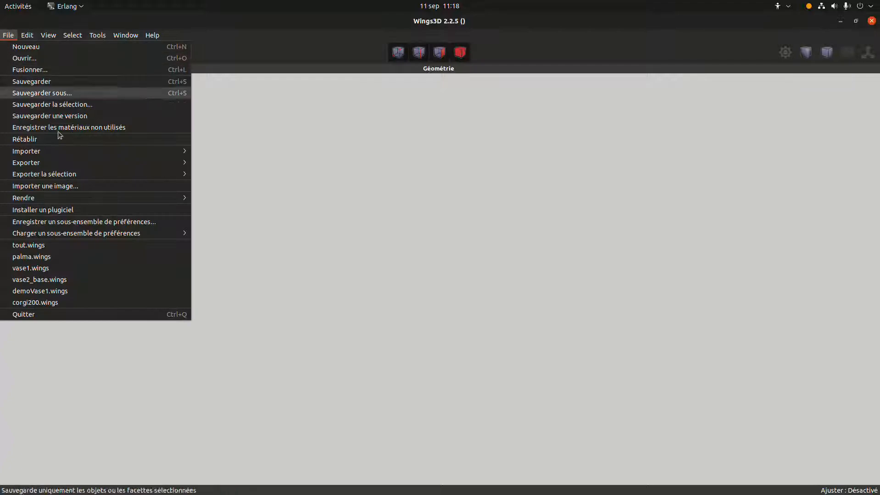
Step: Open the recent file tout.wings containing the collection of coloured vases
{"action": "left_click", "coordinate": [80, 248]}
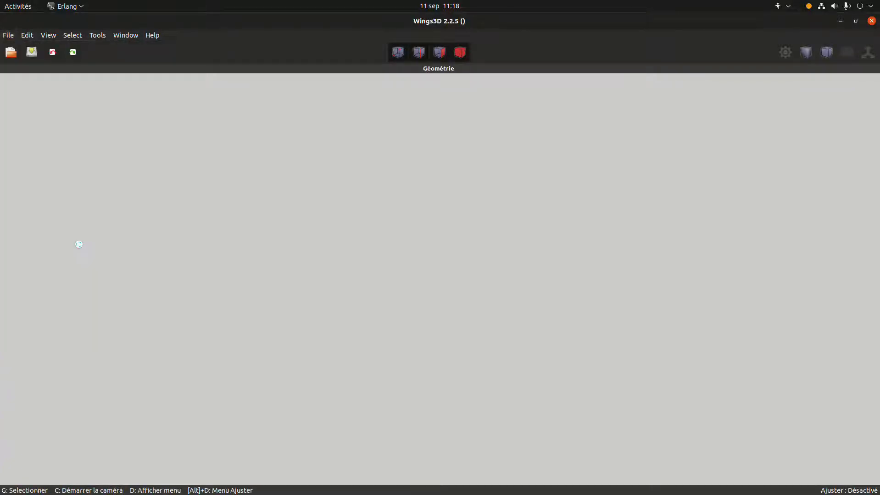
{"action": "middle_click", "coordinate": [465, 297]}
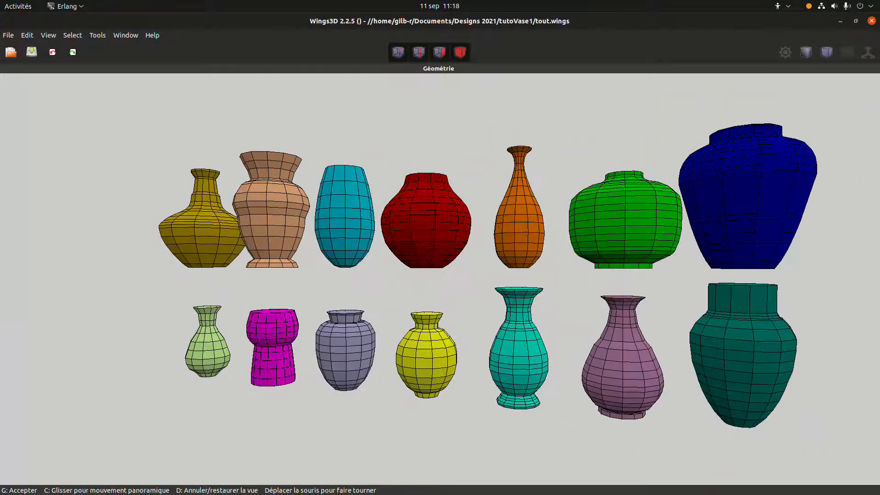
{"action": "left_click", "coordinate": [466, 292]}
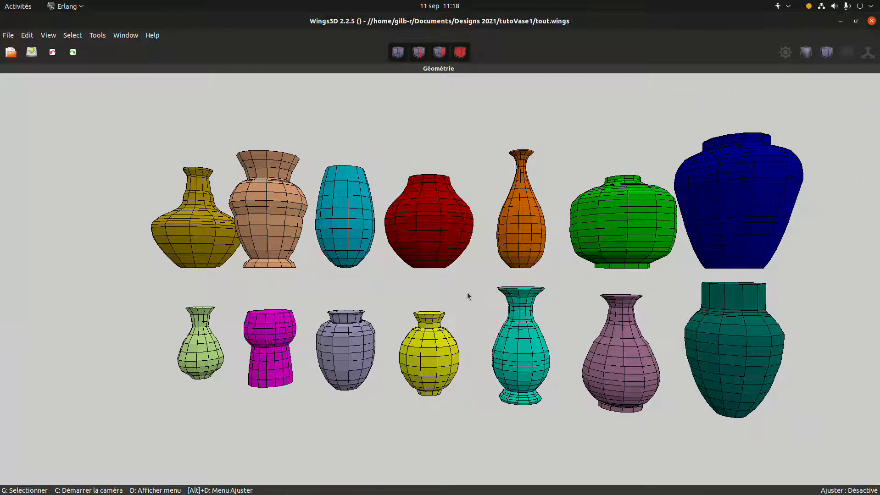
{"action": "middle_click", "coordinate": [280, 269]}
{"action": "left_click", "coordinate": [317, 273]}
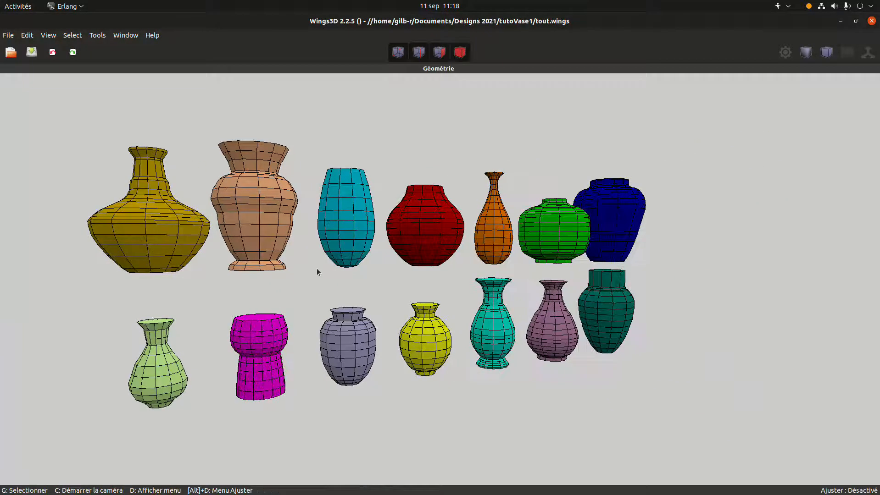
{"action": "left_click", "coordinate": [343, 214]}
{"action": "middle_click", "coordinate": [358, 221]}
{"action": "left_click", "coordinate": [343, 218]}
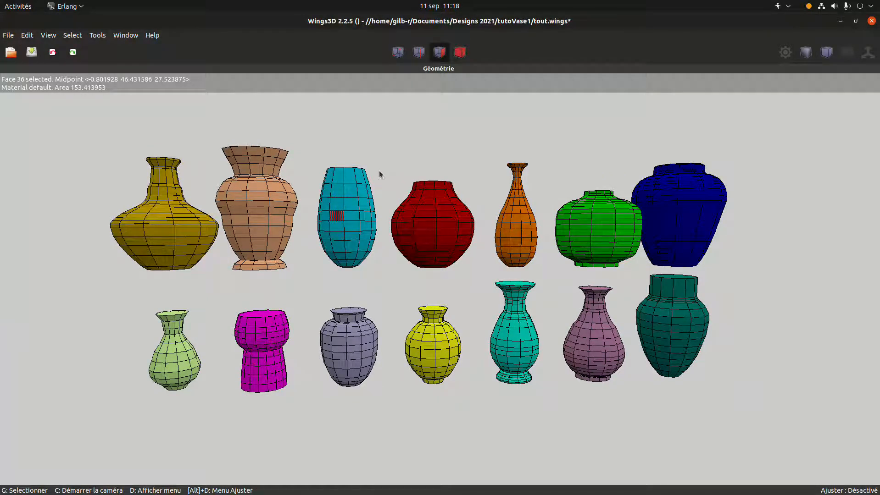
{"action": "middle_click", "coordinate": [336, 190]}
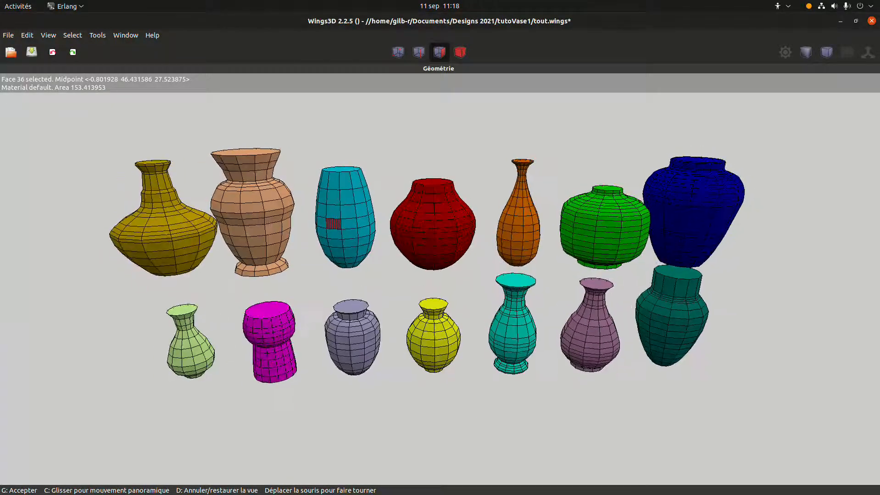
{"action": "left_click", "coordinate": [383, 168]}
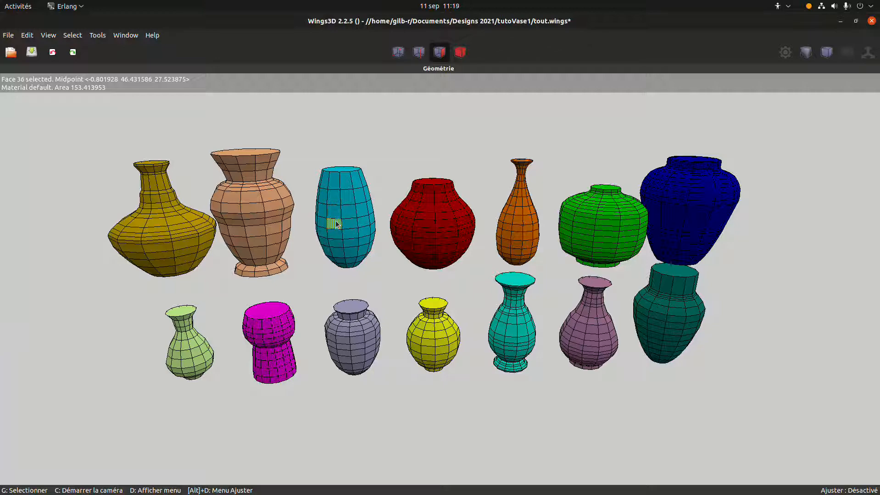
{"action": "key", "text": "f"}
{"action": "scroll", "coordinate": [521, 223], "scroll_direction": "down", "scroll_amount": 5}
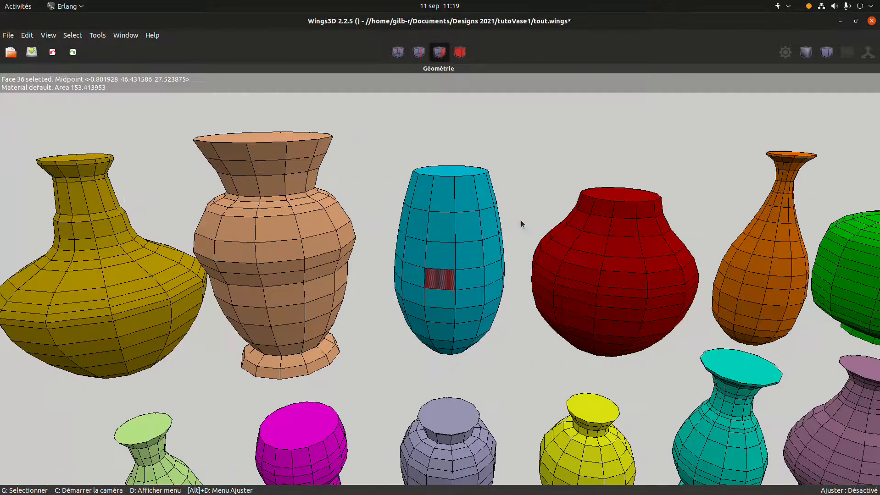
{"action": "middle_click", "coordinate": [520, 220]}
{"action": "left_click", "coordinate": [468, 84]}
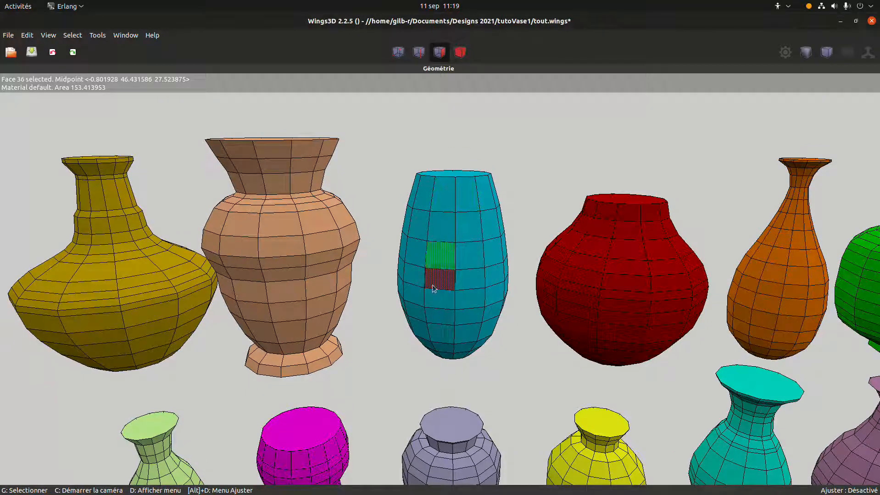
{"action": "left_click_drag", "start_coordinate": [439, 189], "coordinate": [444, 345]}
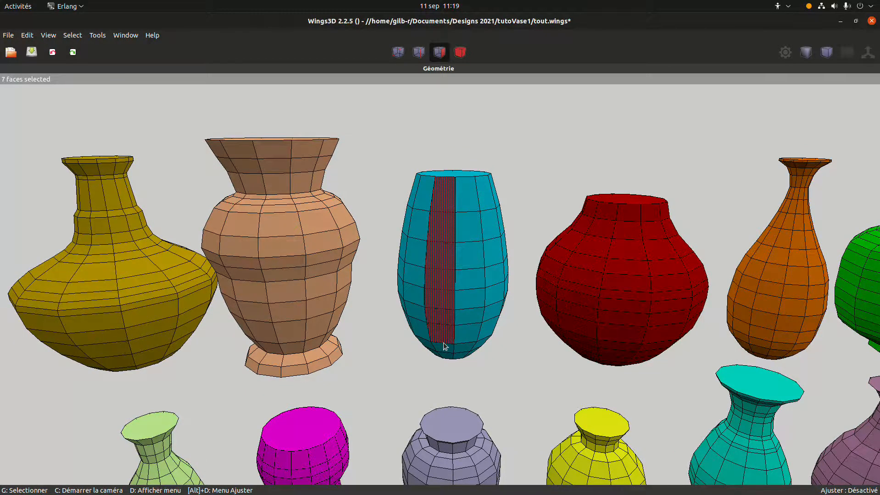
{"action": "middle_click", "coordinate": [442, 343]}
{"action": "left_click", "coordinate": [449, 353]}
{"action": "left_click_drag", "start_coordinate": [449, 352], "coordinate": [452, 403]}
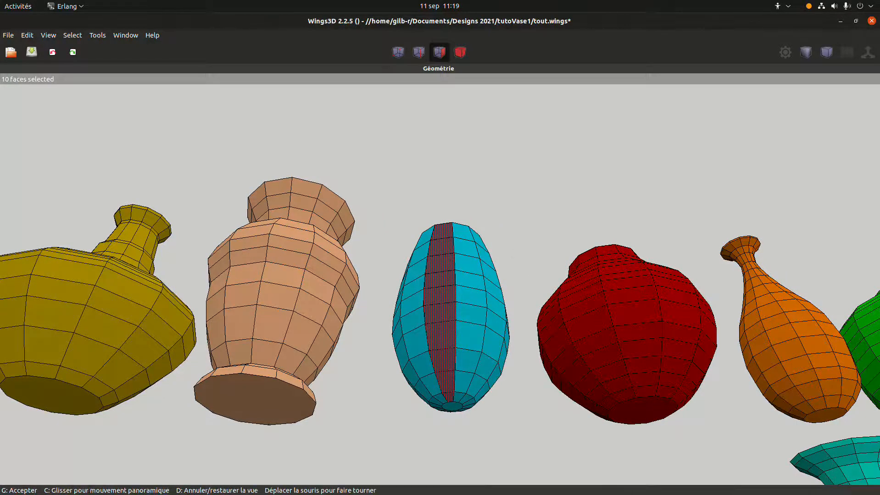
{"action": "middle_click", "coordinate": [512, 225]}
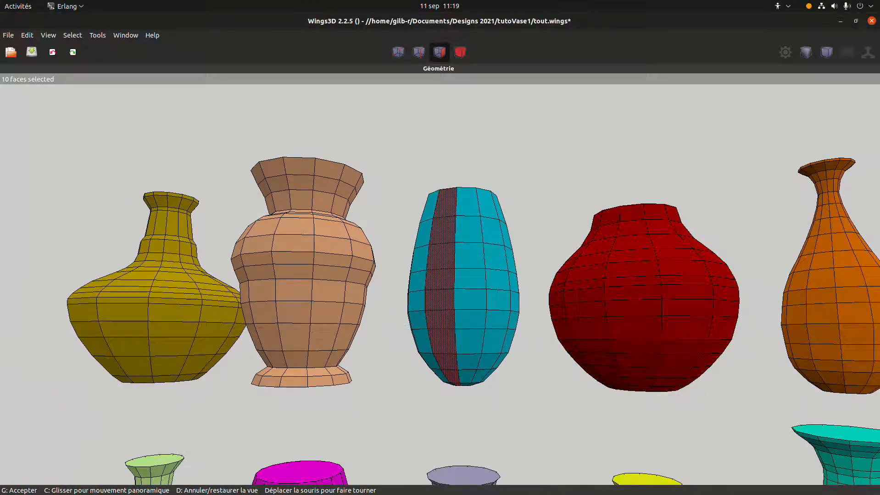
{"action": "left_click", "coordinate": [512, 218]}
{"action": "key", "text": "i"}
{"action": "middle_click", "coordinate": [512, 219]}
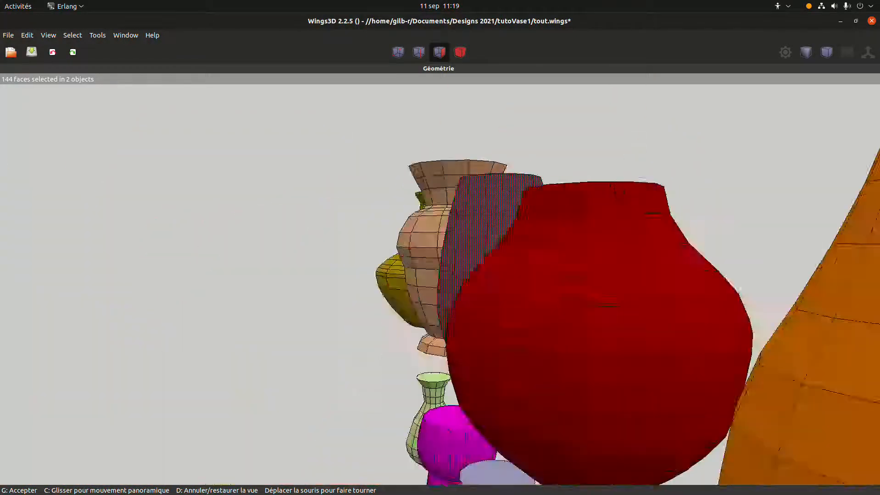
{"action": "left_click", "coordinate": [477, 207]}
{"action": "key", "text": "space"}
Step: Select one full vertical strip of faces on the turquoise vase, together with its bottom and top faces
{"action": "left_click_drag", "start_coordinate": [471, 204], "coordinate": [474, 373]}
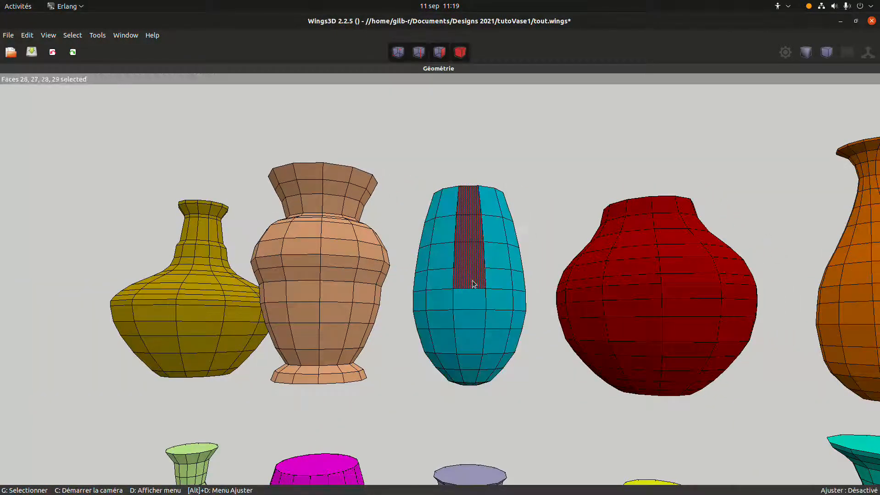
{"action": "middle_click", "coordinate": [493, 338]}
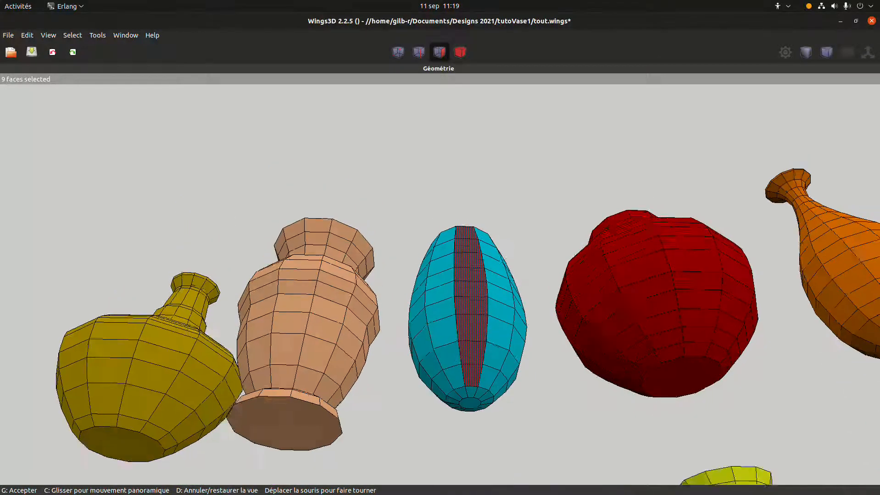
{"action": "left_click", "coordinate": [486, 354]}
{"action": "left_click", "coordinate": [473, 374]}
{"action": "left_click", "coordinate": [471, 387]}
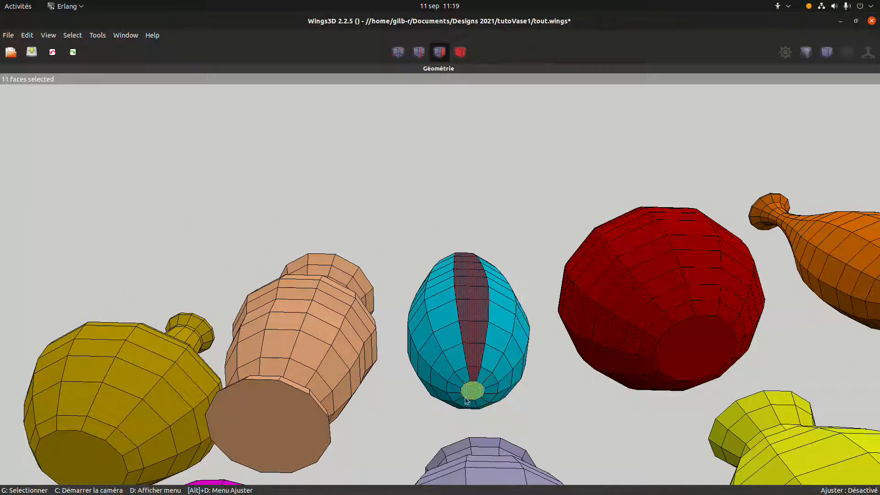
{"action": "middle_click", "coordinate": [517, 288]}
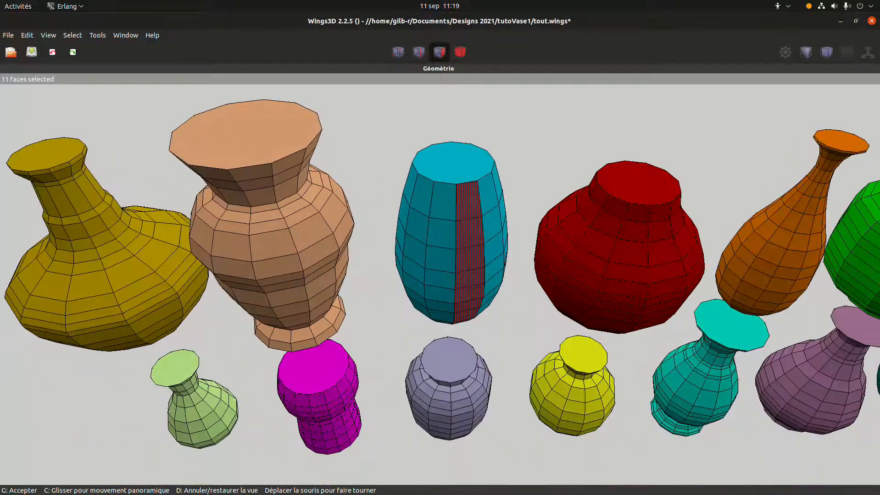
{"action": "left_click", "coordinate": [517, 289]}
{"action": "left_click", "coordinate": [462, 168]}
{"action": "middle_click", "coordinate": [466, 204]}
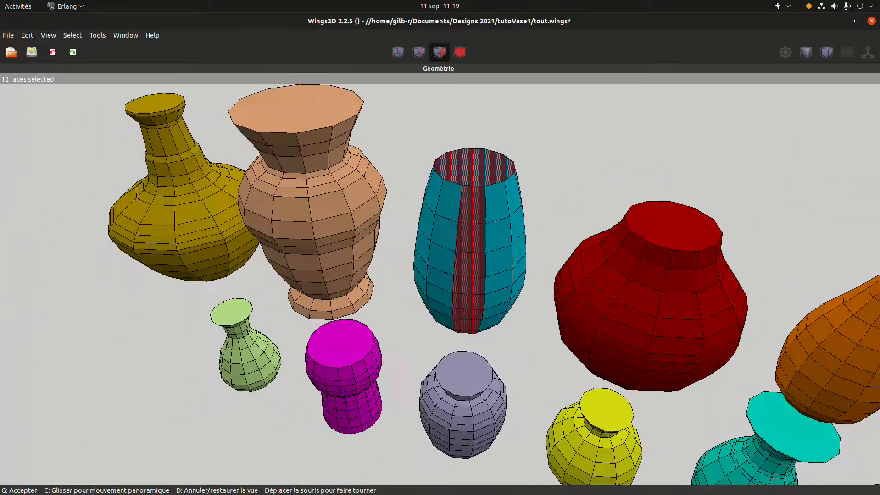
{"action": "left_click", "coordinate": [428, 130]}
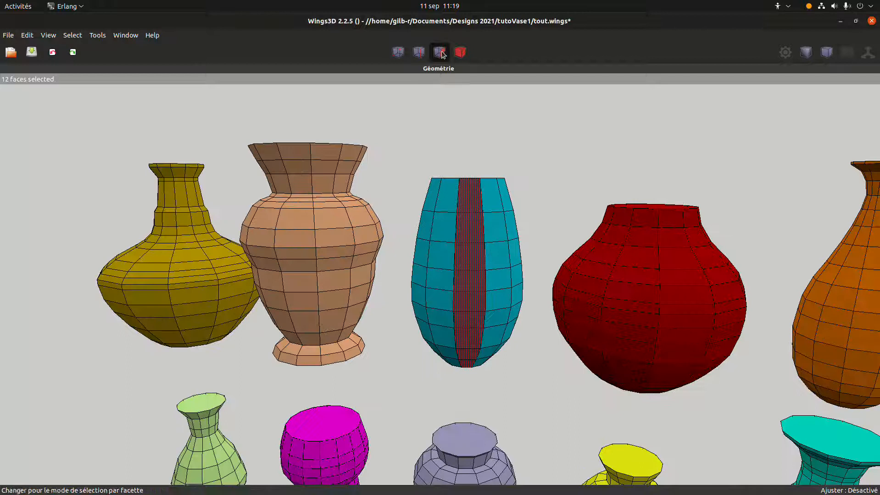
Step: Assign blue from the colour palette to the selected faces of the turquoise vase
{"action": "left_click", "coordinate": [128, 36]}
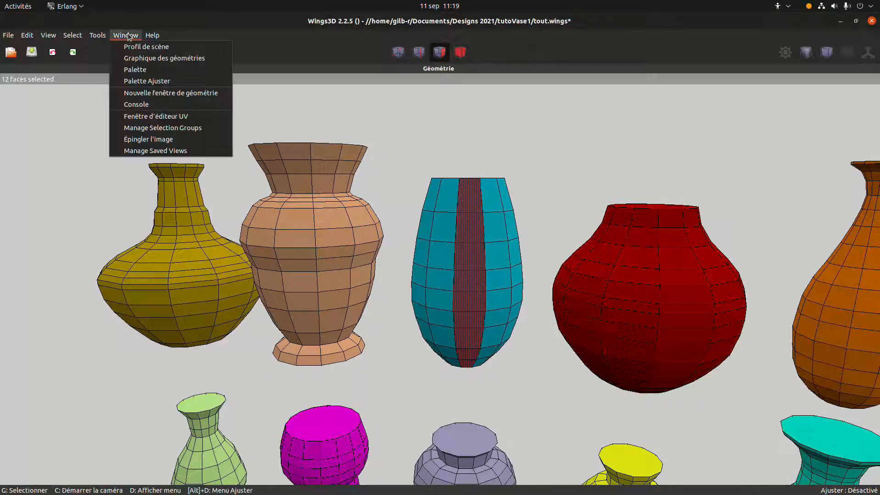
{"action": "left_click", "coordinate": [145, 68]}
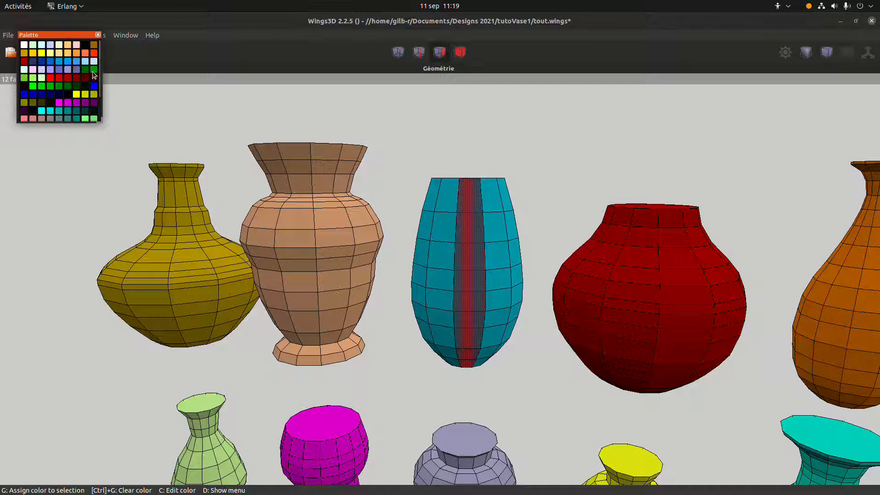
{"action": "left_click", "coordinate": [94, 87]}
{"action": "left_click", "coordinate": [513, 127]}
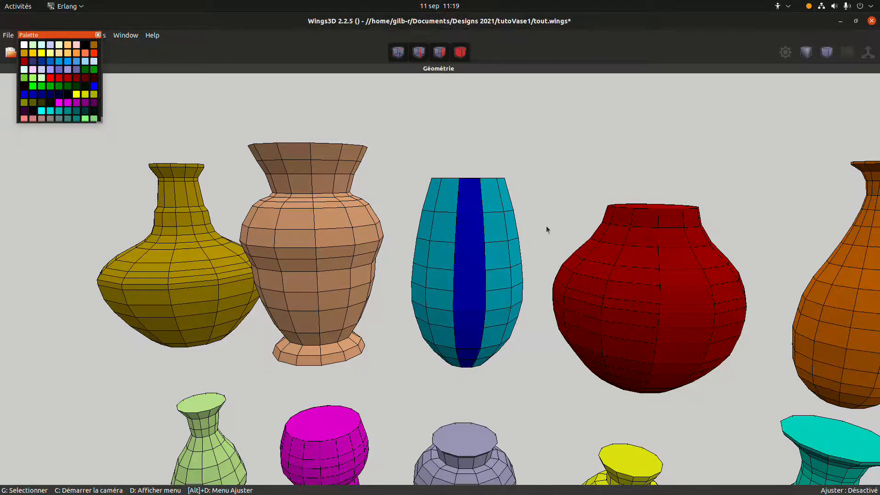
{"action": "middle_click", "coordinate": [546, 225]}
{"action": "right_click", "coordinate": [550, 227]}
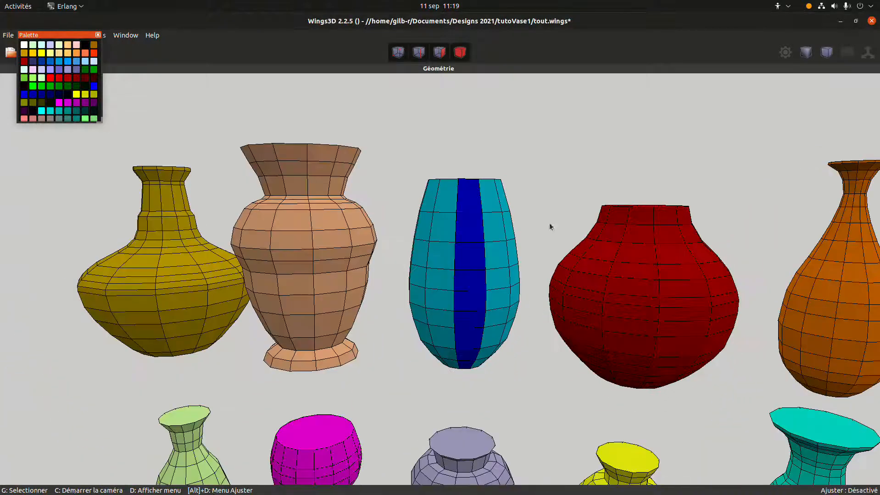
Step: Select the whole turquoise vase as an object, close the colour palette, and convert the vase's vertex colours to materials
{"action": "left_click", "coordinate": [460, 52]}
{"action": "left_click", "coordinate": [488, 209]}
{"action": "left_click", "coordinate": [488, 209]}
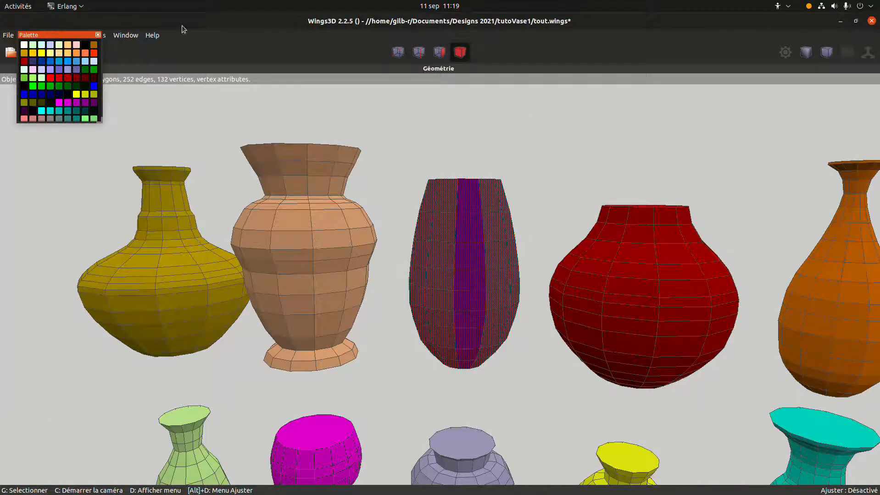
{"action": "left_click", "coordinate": [98, 35]}
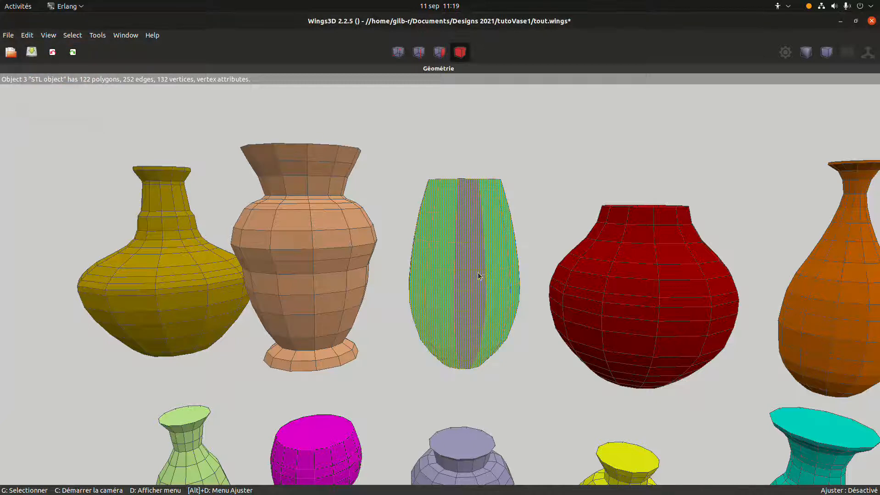
{"action": "right_click", "coordinate": [480, 268]}
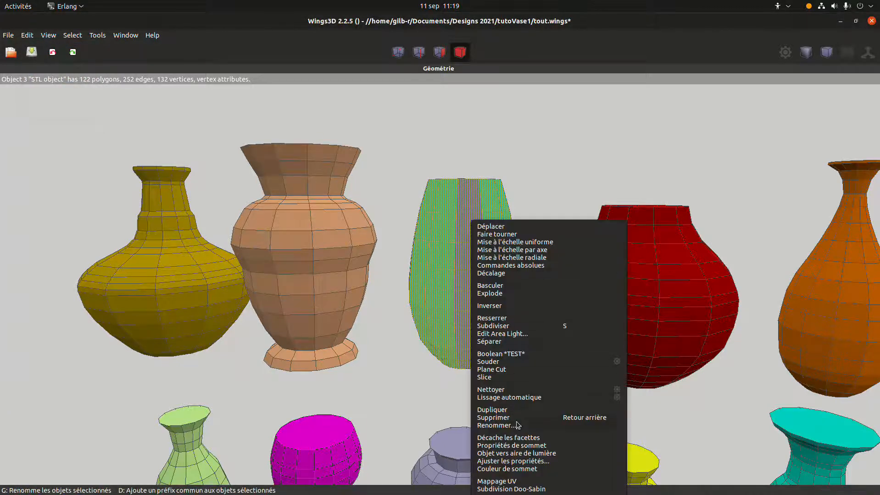
{"action": "left_click", "coordinate": [530, 447]}
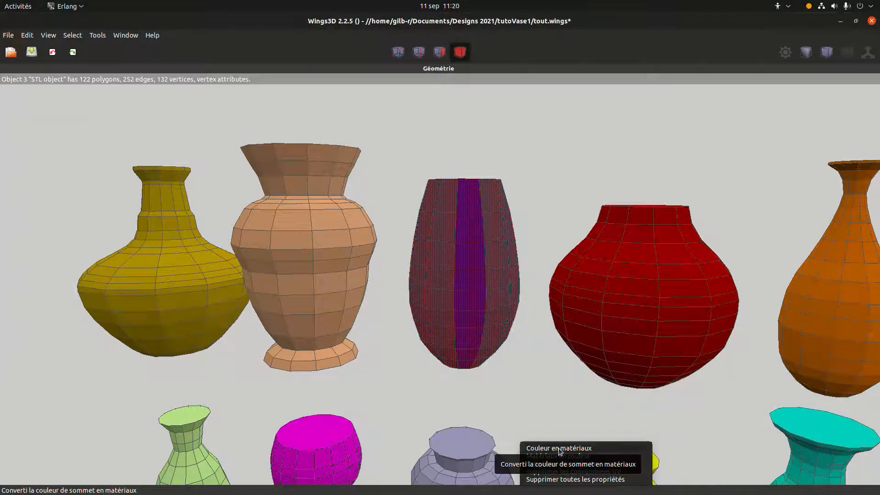
{"action": "left_click", "coordinate": [559, 449]}
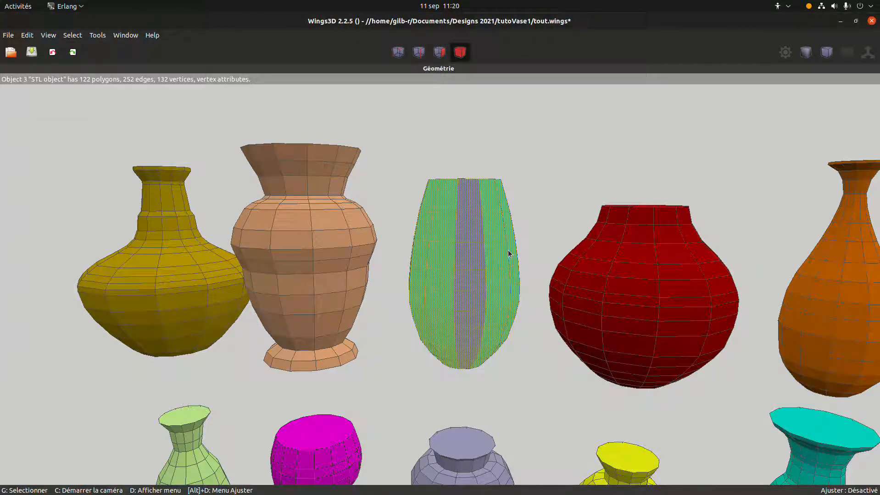
{"action": "left_click", "coordinate": [458, 180]}
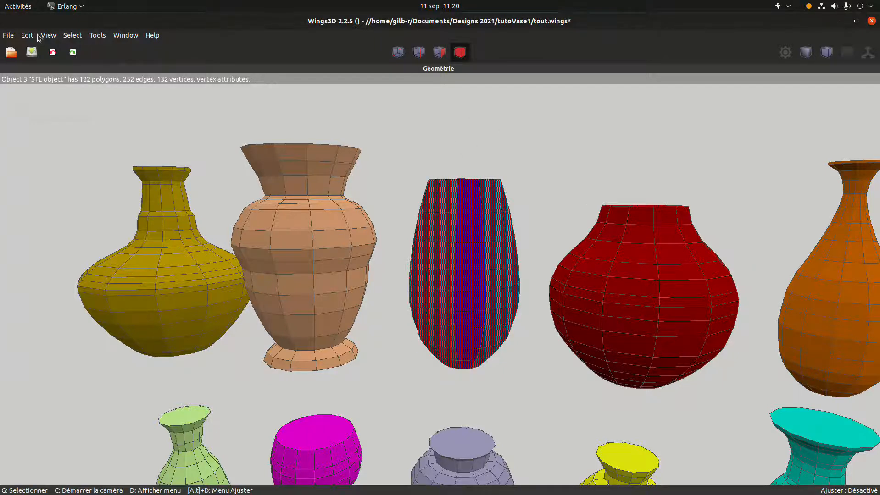
Step: Start exporting the selected vase as Wavefront OBJ, keeping one group per material, triangulation and an export scale of 1.0
{"action": "left_click", "coordinate": [6, 37]}
{"action": "mouse_move", "coordinate": [62, 176]}
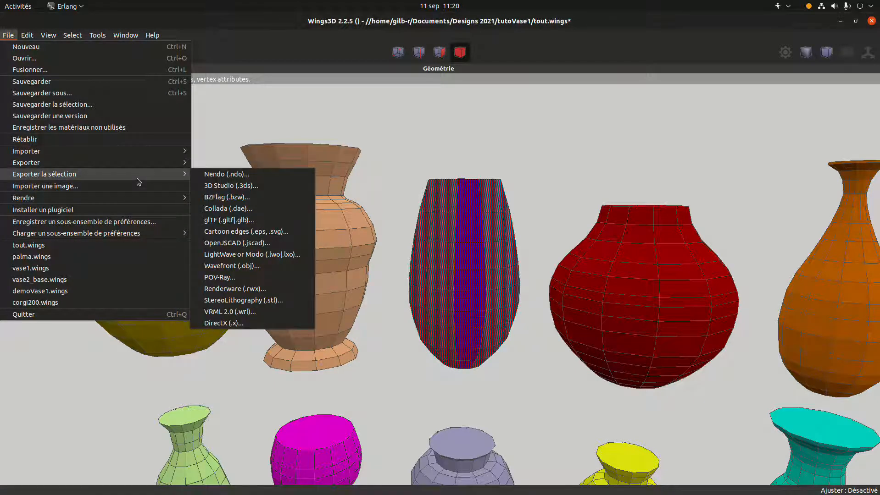
{"action": "left_click", "coordinate": [255, 266]}
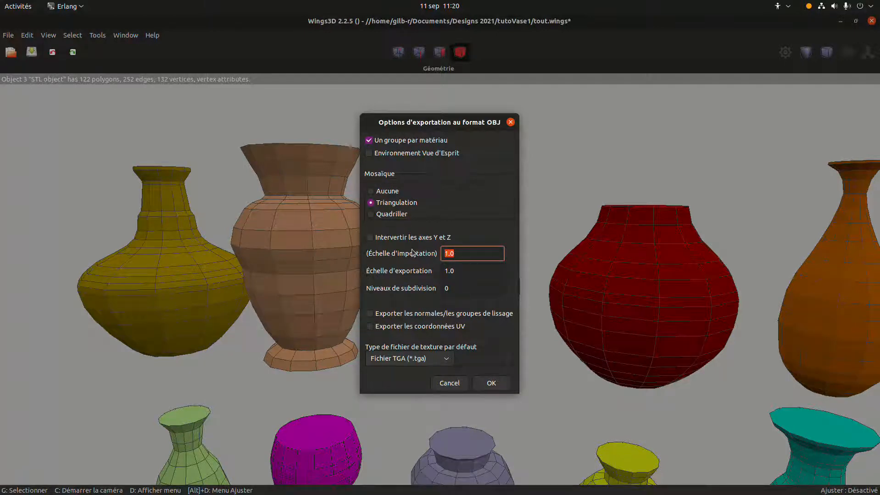
{"action": "left_click", "coordinate": [462, 274]}
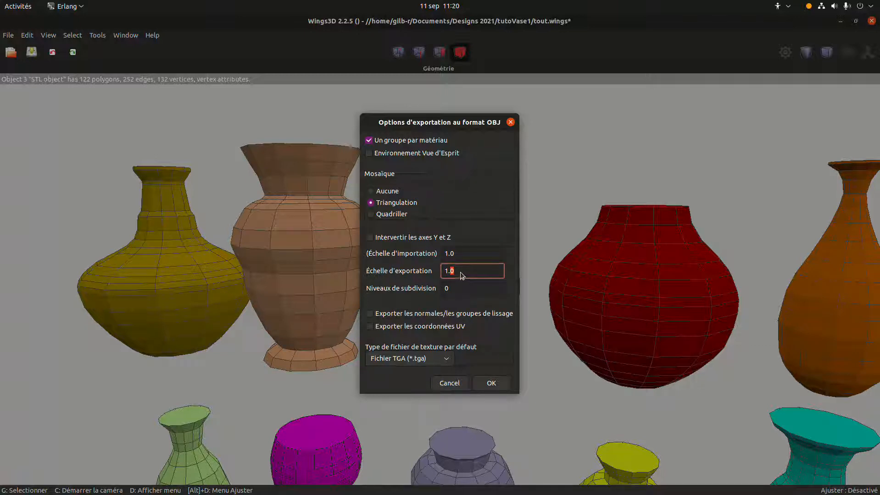
{"action": "left_click_drag", "start_coordinate": [462, 275], "coordinate": [449, 273]}
{"action": "left_click_drag", "start_coordinate": [463, 274], "coordinate": [439, 273]}
{"action": "left_click", "coordinate": [498, 383]}
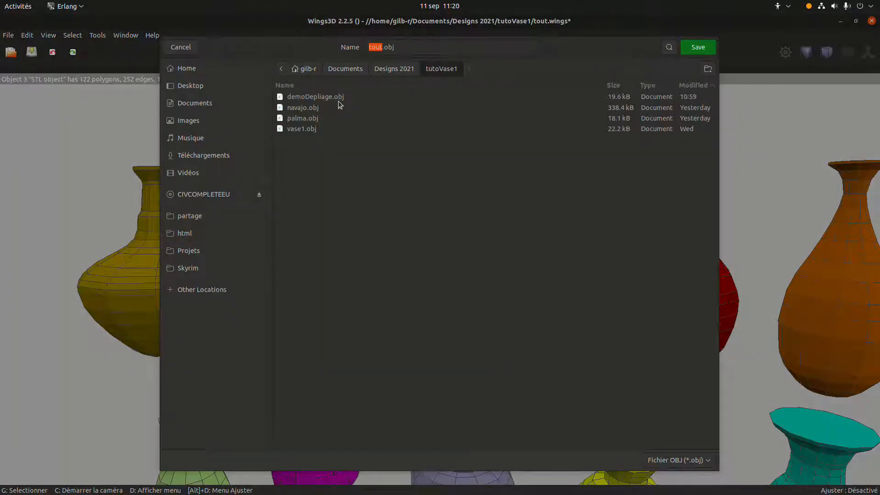
Step: Save the export as demoDepliage.obj in the tutoVase1 folder, replacing the existing file
{"action": "left_click", "coordinate": [359, 97]}
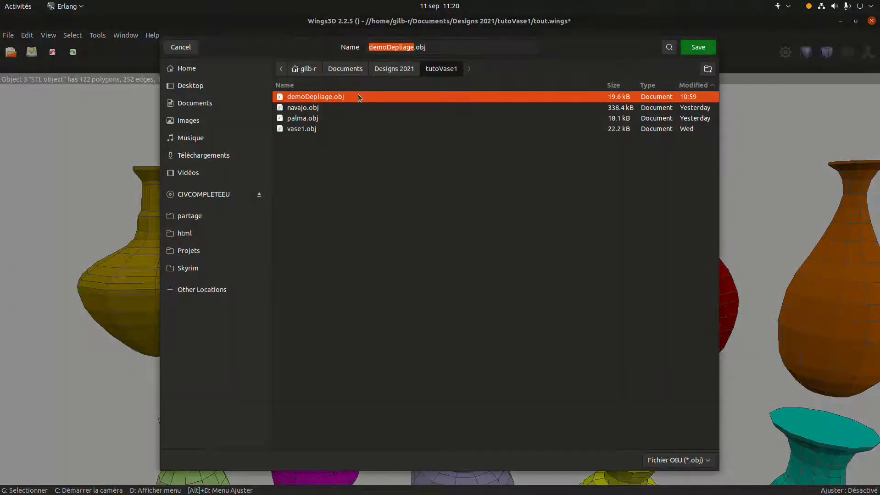
{"action": "left_click", "coordinate": [697, 47]}
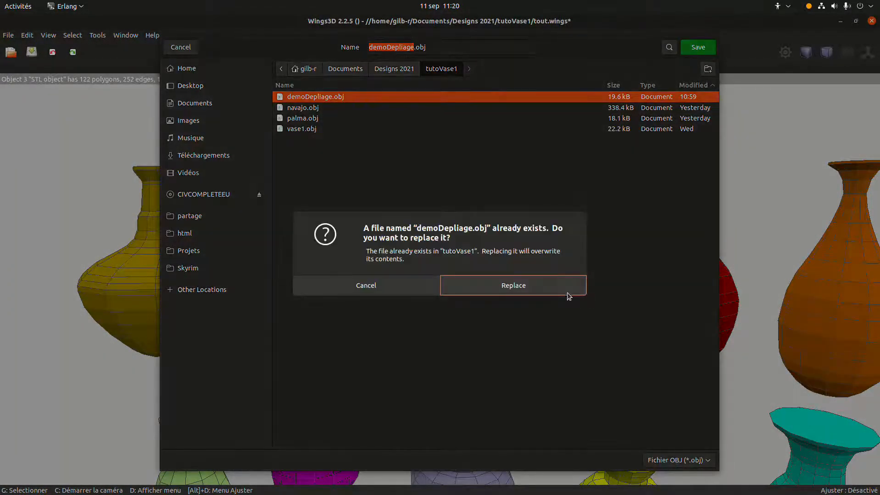
{"action": "left_click", "coordinate": [556, 290]}
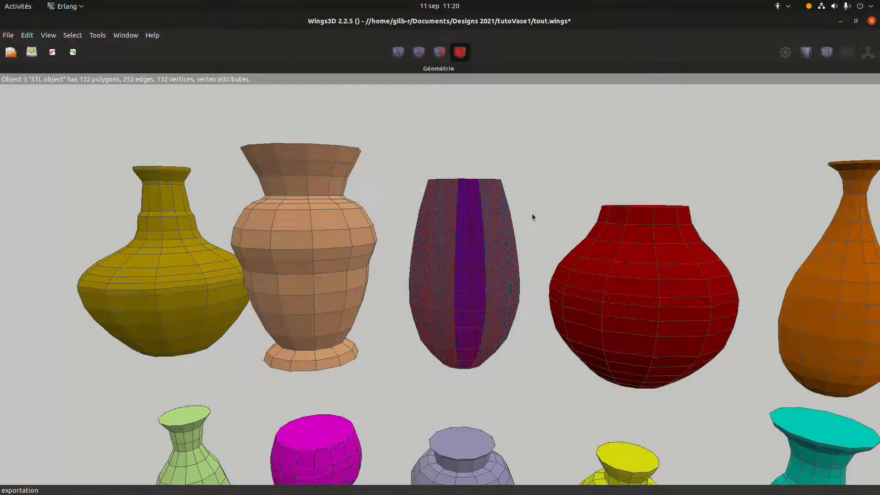
Step: Switch to the depl_edit page in Firefox, load demoDepliage.obj, and start the unfolding from facet 0
{"action": "left_click", "coordinate": [841, 21]}
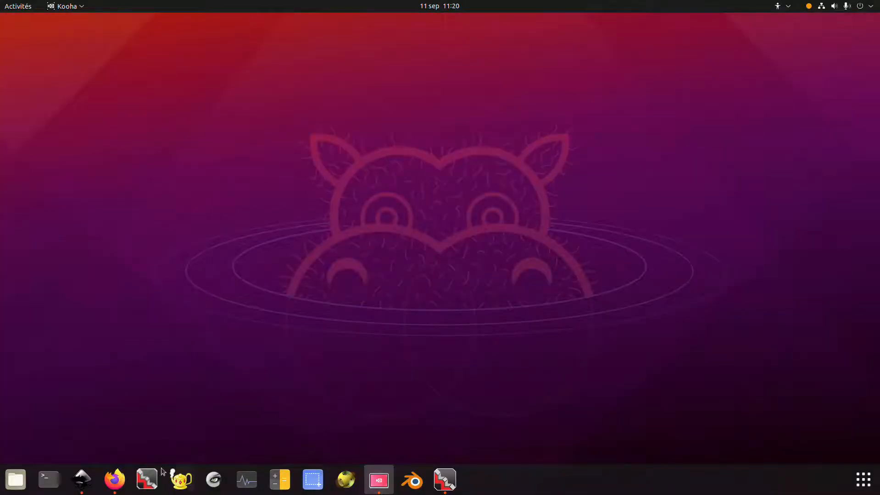
{"action": "left_click", "coordinate": [115, 480]}
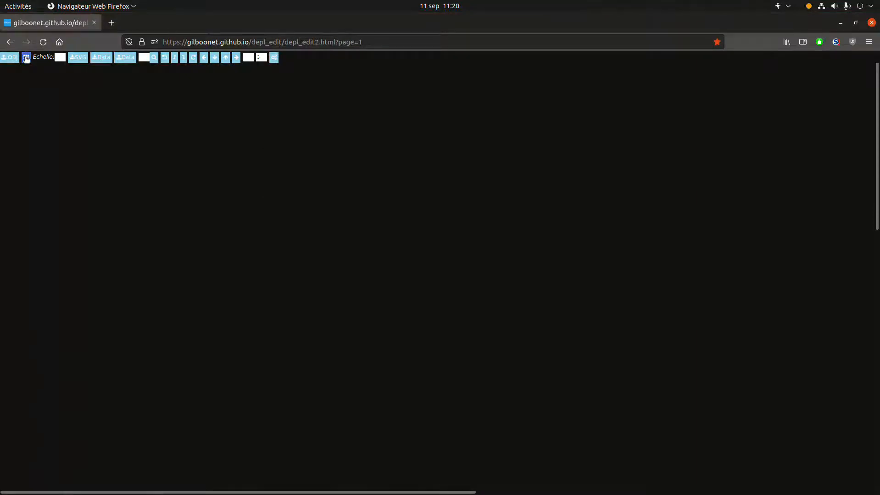
{"action": "left_click", "coordinate": [8, 57]}
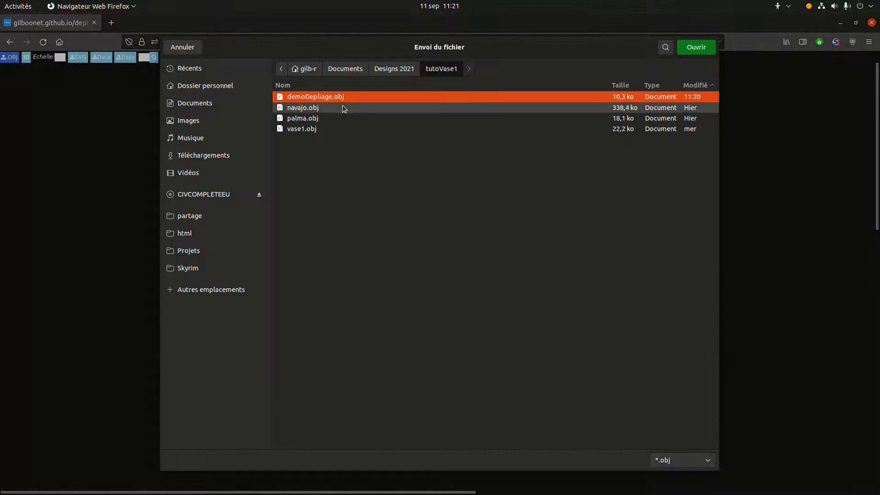
{"action": "left_click", "coordinate": [703, 48]}
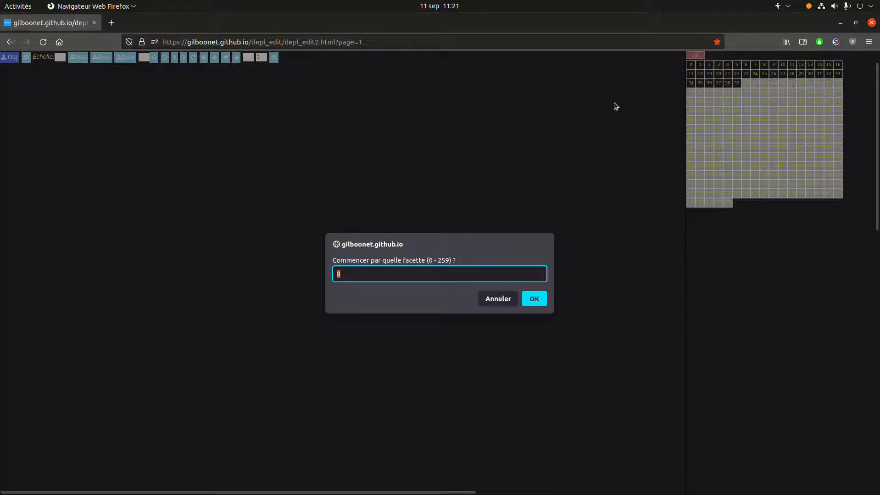
{"action": "left_click", "coordinate": [537, 300]}
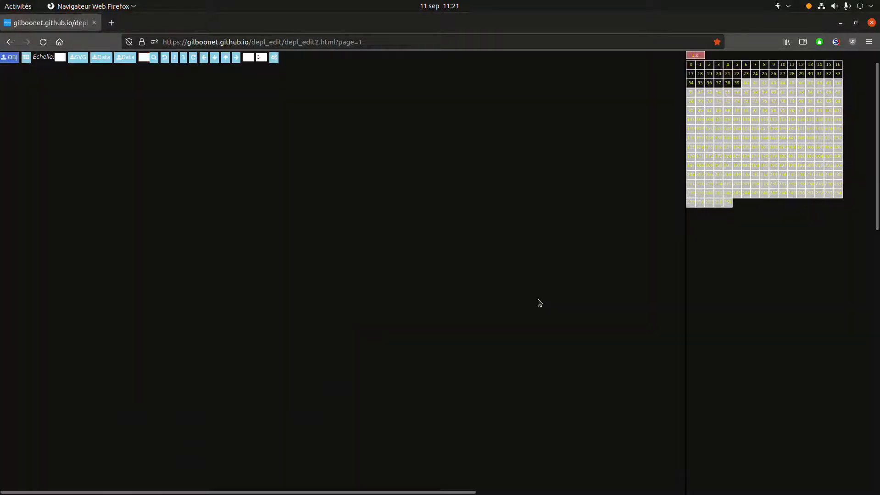
Step: Unfold the remaining facets of the vase strip and its caps automatically
{"action": "scroll", "coordinate": [413, 221], "scroll_direction": "up", "scroll_amount": 2}
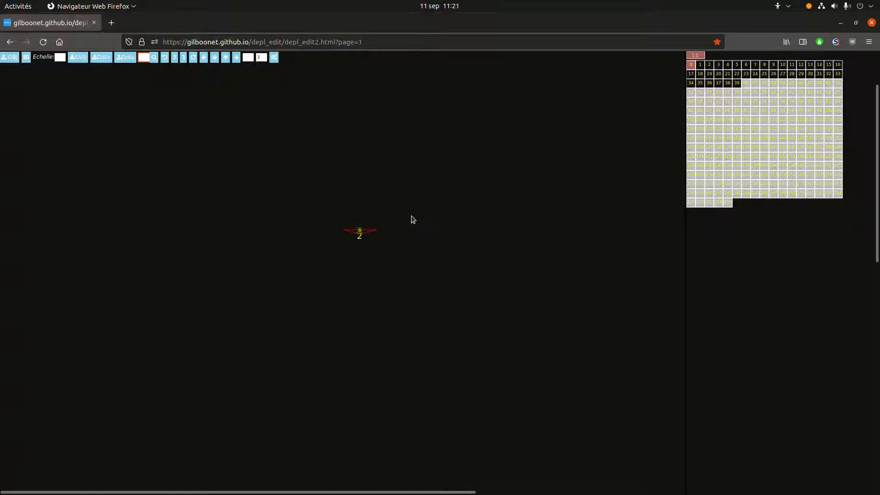
{"action": "left_click", "coordinate": [274, 57]}
{"action": "left_click", "coordinate": [274, 57]}
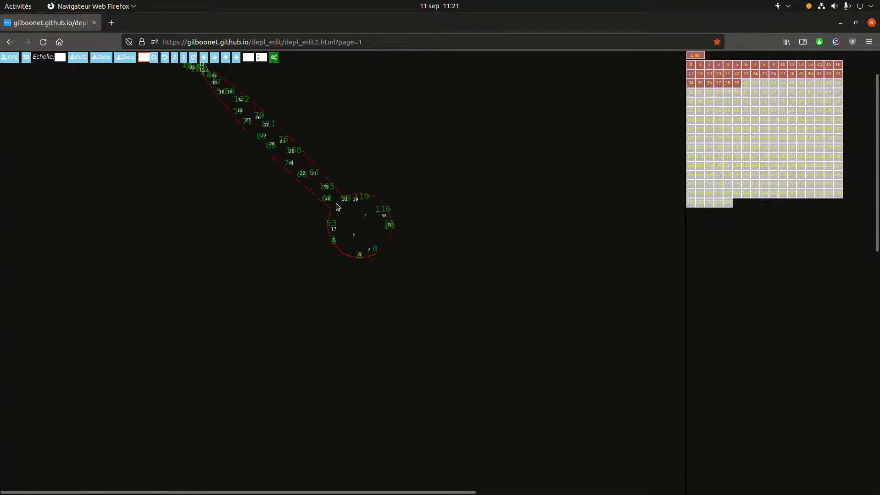
Step: Rotate the unfolded pattern counterclockwise until the long strip lies horizontally, finishing with small increments
{"action": "left_click", "coordinate": [165, 57]}
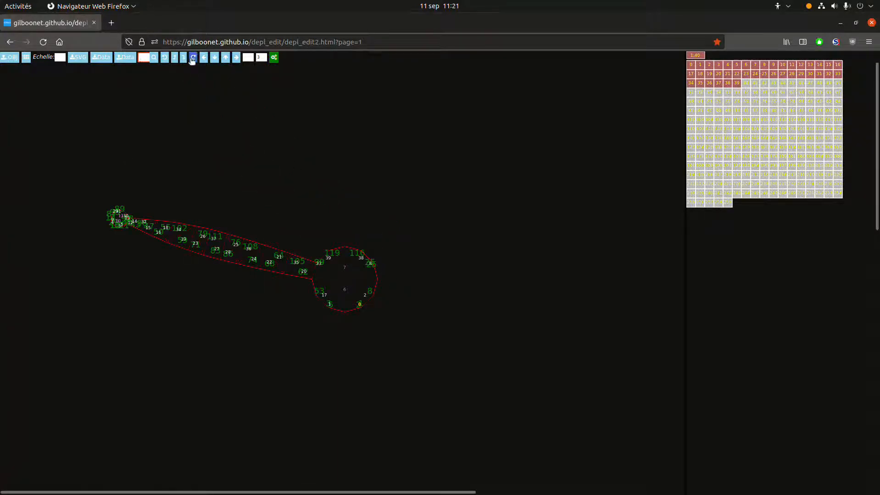
{"action": "left_click", "coordinate": [174, 58]}
{"action": "left_click", "coordinate": [174, 58]}
{"action": "left_click", "coordinate": [174, 58]}
{"action": "left_click", "coordinate": [174, 58]}
{"action": "left_click", "coordinate": [174, 58]}
{"action": "left_click", "coordinate": [174, 58]}
{"action": "left_click", "coordinate": [174, 58]}
{"action": "left_click", "coordinate": [174, 58]}
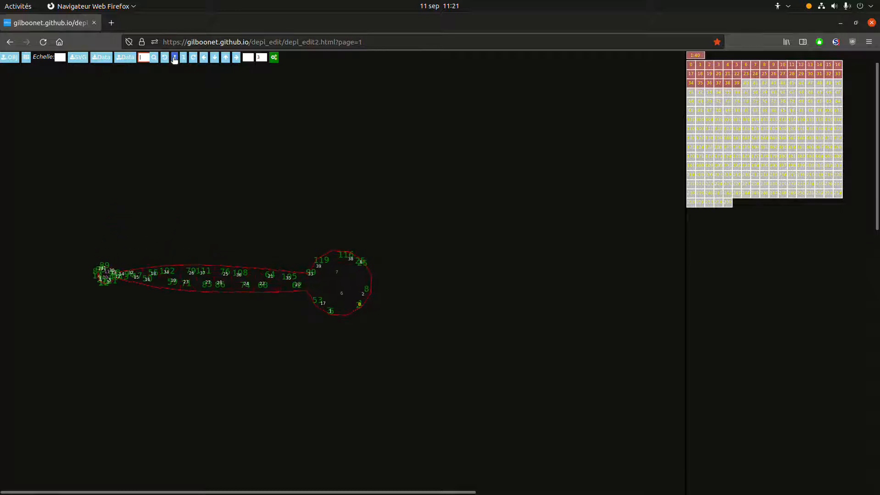
{"action": "left_click", "coordinate": [175, 58]}
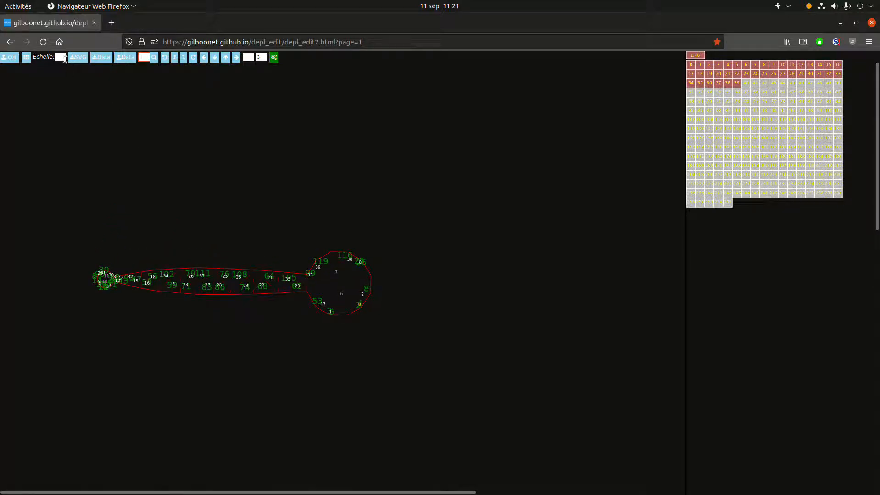
Step: Export the unfolded pattern as gabarit.svg in the tutoVase1 folder, replacing the existing file
{"action": "left_click", "coordinate": [78, 57]}
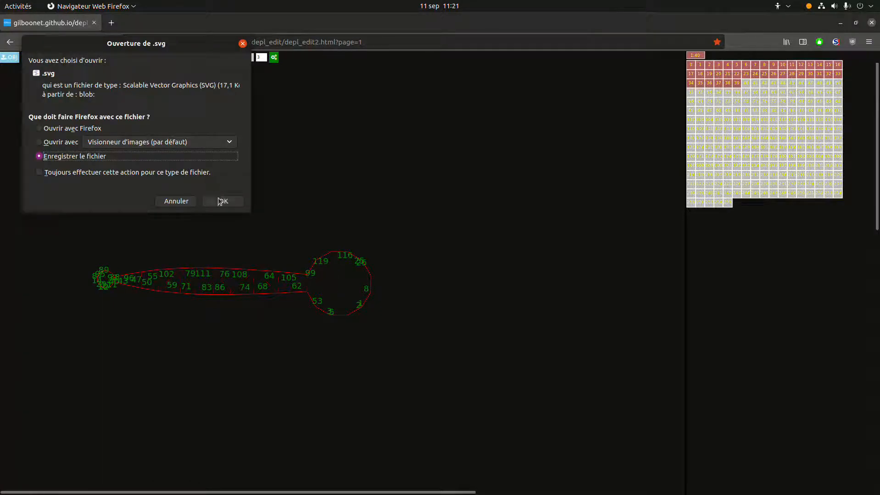
{"action": "left_click", "coordinate": [220, 201]}
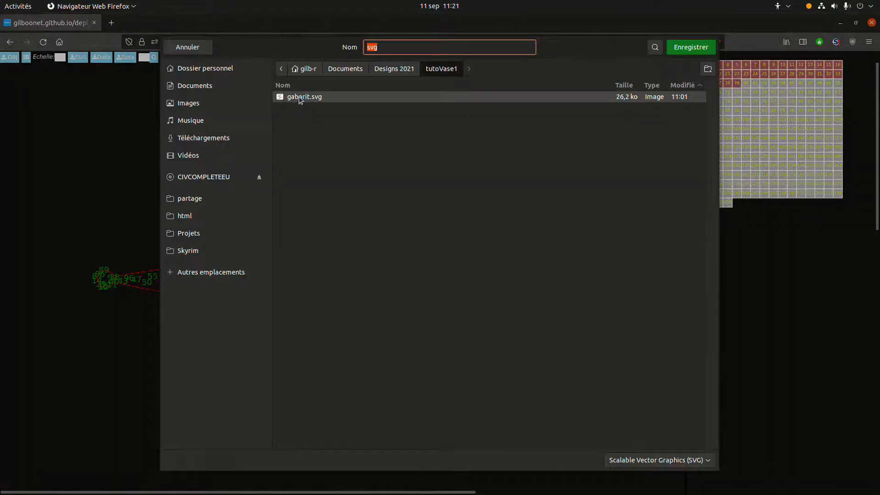
{"action": "left_click", "coordinate": [298, 97]}
{"action": "left_click", "coordinate": [690, 50]}
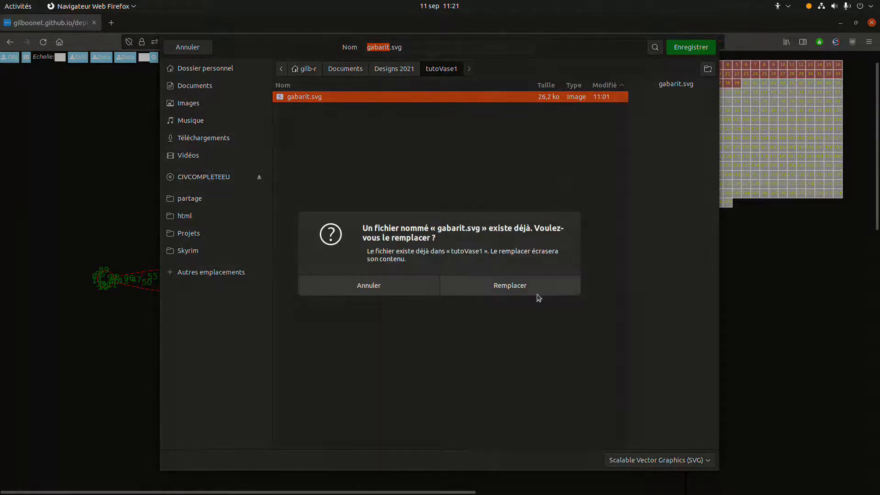
{"action": "left_click", "coordinate": [538, 284]}
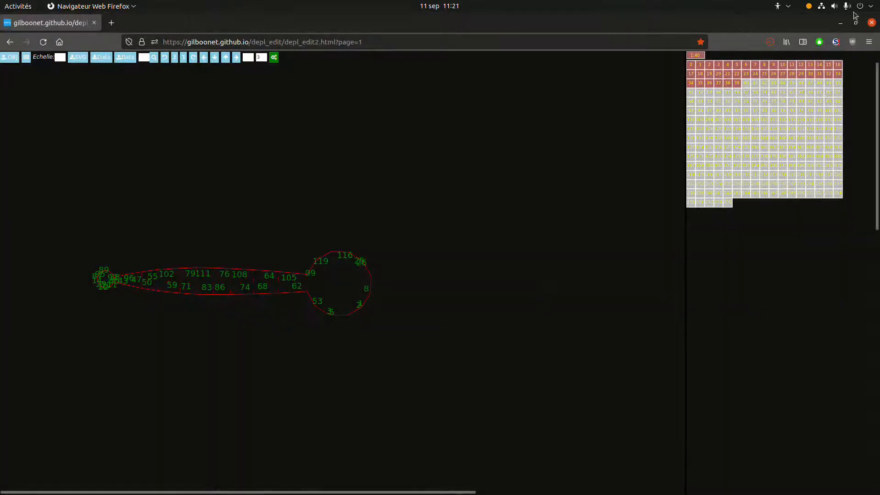
Step: Switch to Inkscape and open the recent document gabarit.svg
{"action": "left_click", "coordinate": [841, 24]}
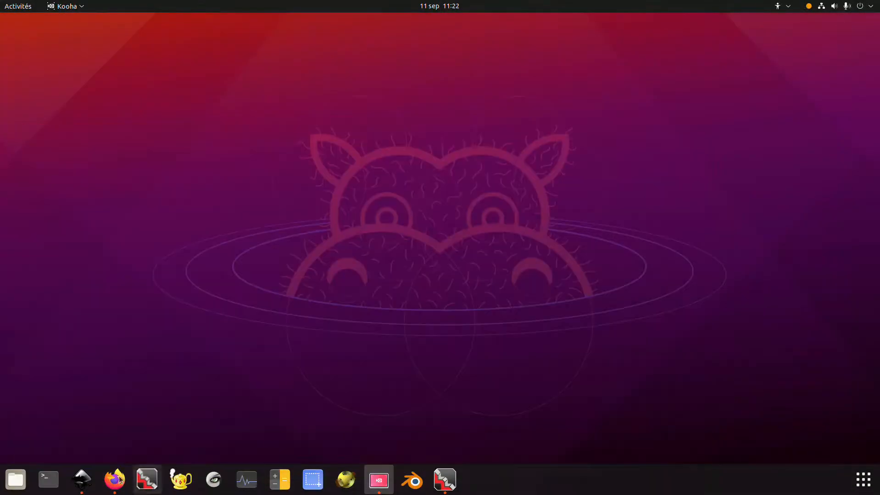
{"action": "left_click", "coordinate": [82, 480]}
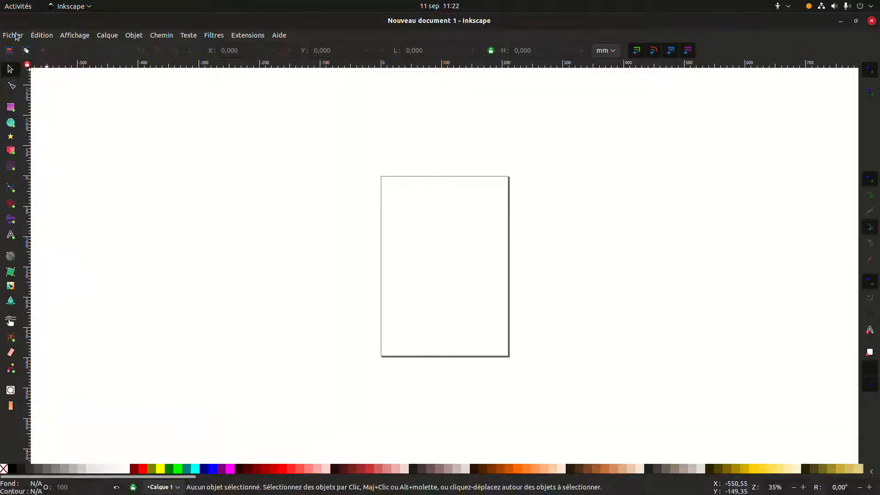
{"action": "left_click", "coordinate": [13, 35]}
{"action": "mouse_move", "coordinate": [79, 81]}
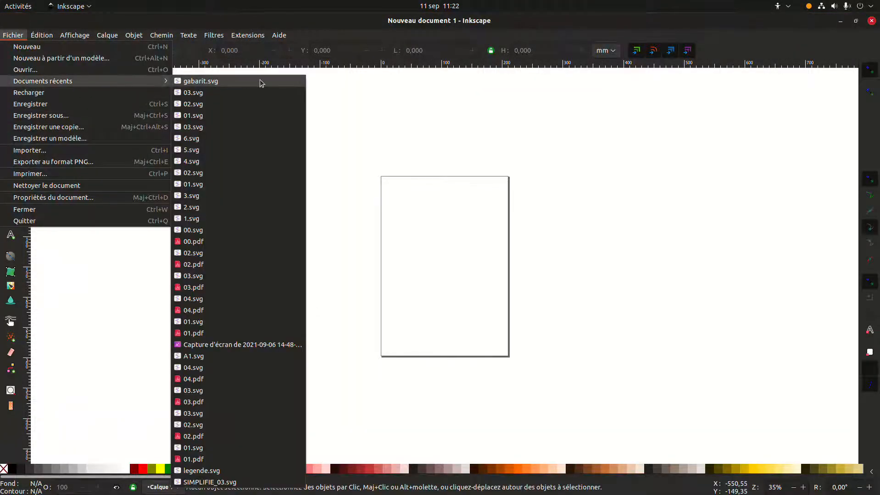
{"action": "left_click", "coordinate": [256, 83]}
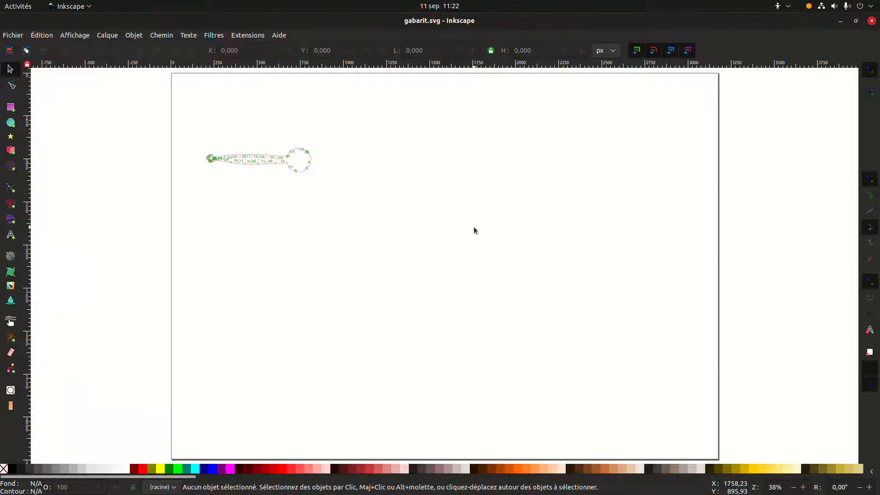
Step: Select all lines and number labels of the unfolded pattern
{"action": "key", "text": "minus"}
{"action": "key", "text": "minus"}
{"action": "left_click_drag", "start_coordinate": [266, 126], "coordinate": [700, 397]}
{"action": "key", "text": "plus"}
{"action": "left_click", "coordinate": [190, 139]}
{"action": "left_click_drag", "start_coordinate": [187, 122], "coordinate": [566, 328]}
Step: Set the document's page size to A4 in landscape orientation, 297 x 210 mm
{"action": "left_click", "coordinate": [15, 35]}
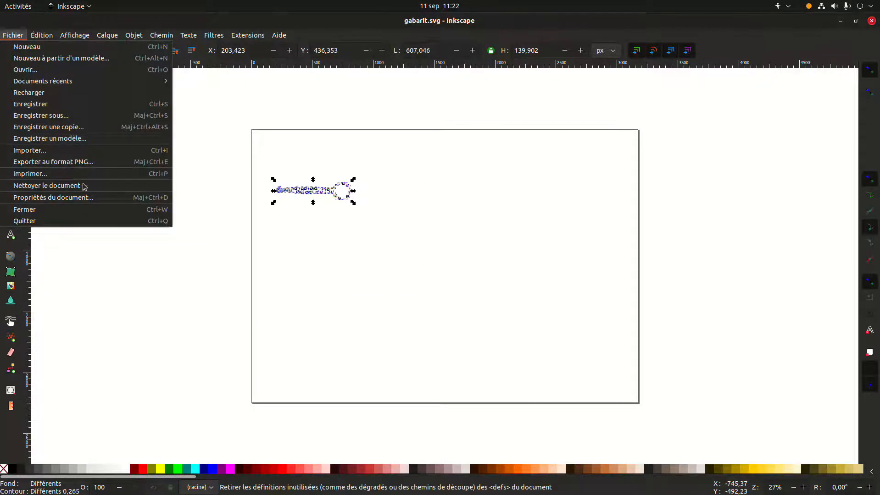
{"action": "left_click", "coordinate": [87, 197]}
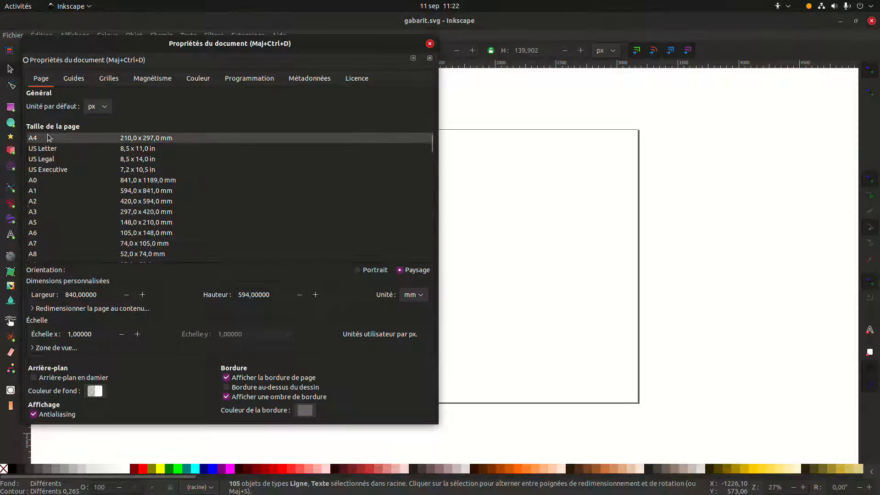
{"action": "left_click", "coordinate": [48, 138]}
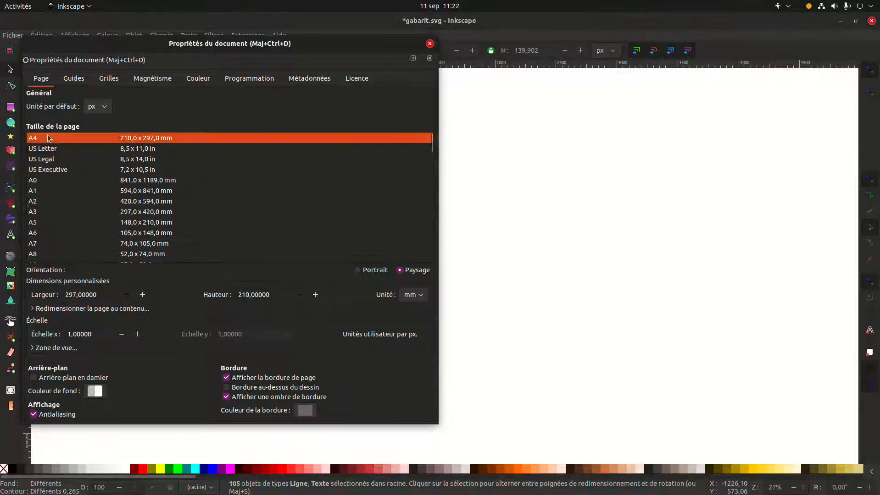
{"action": "left_click", "coordinate": [428, 44]}
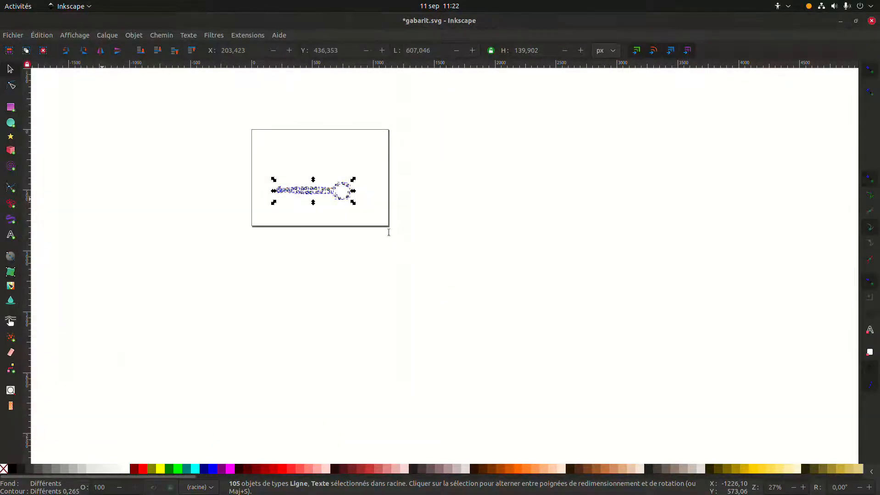
Step: Move the selected pattern up within the A4 page to about X 239, Y 249 px, and deselect it
{"action": "key", "text": "plus"}
{"action": "key", "text": "plus"}
{"action": "key", "text": "plus"}
{"action": "left_click_drag", "start_coordinate": [414, 300], "coordinate": [610, 219]}
{"action": "key", "text": "plus"}
{"action": "key", "text": "plus"}
{"action": "left_click_drag", "start_coordinate": [541, 223], "coordinate": [559, 396]}
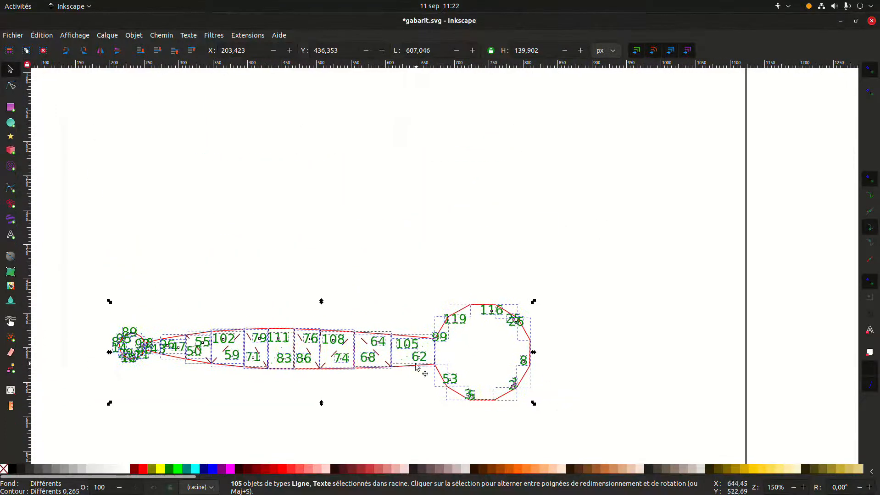
{"action": "mouse_move", "coordinate": [347, 330]}
{"action": "left_mouse_down"}
{"action": "mouse_move", "coordinate": [374, 236]}
{"action": "mouse_move", "coordinate": [365, 239]}
{"action": "left_mouse_up"}
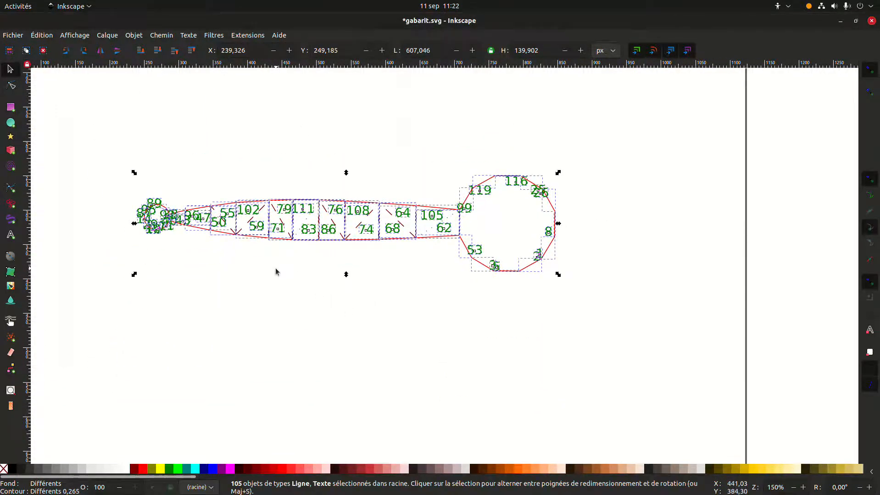
{"action": "left_click", "coordinate": [212, 297]}
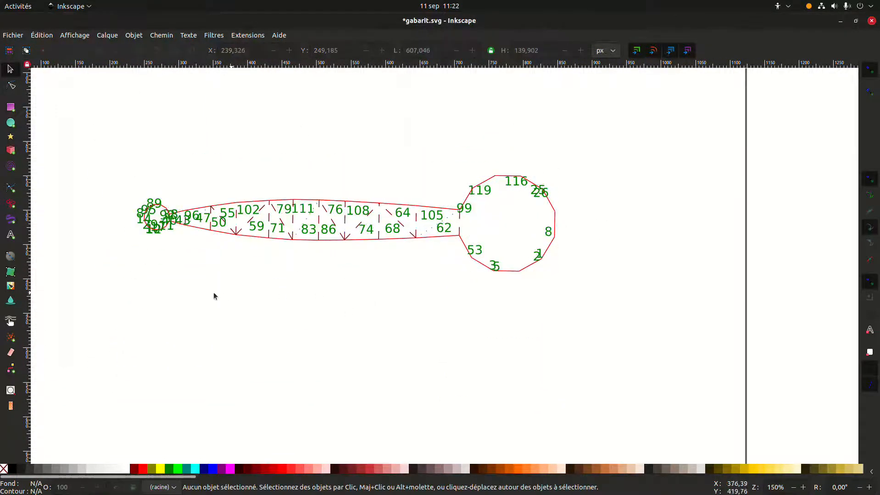
Step: Select every text object by matching the object type of one number label, and delete all the labels from the pattern
{"action": "left_click", "coordinate": [406, 216]}
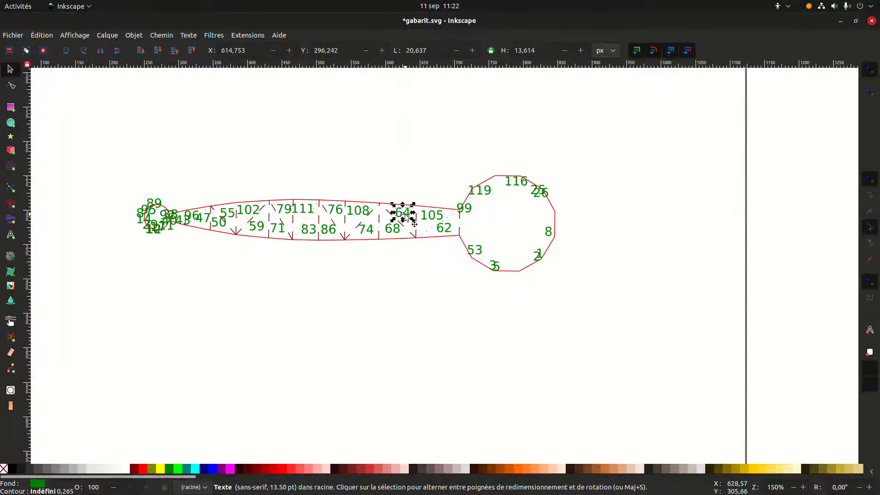
{"action": "right_click", "coordinate": [406, 217]}
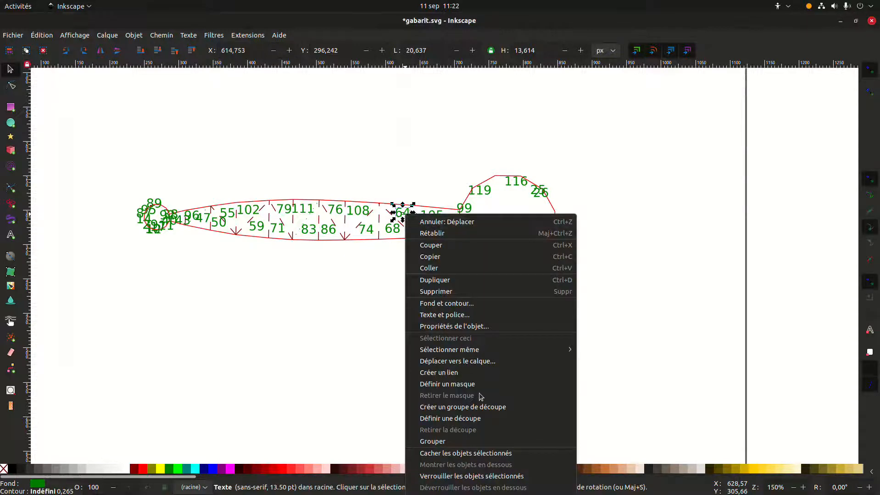
{"action": "mouse_move", "coordinate": [501, 355]}
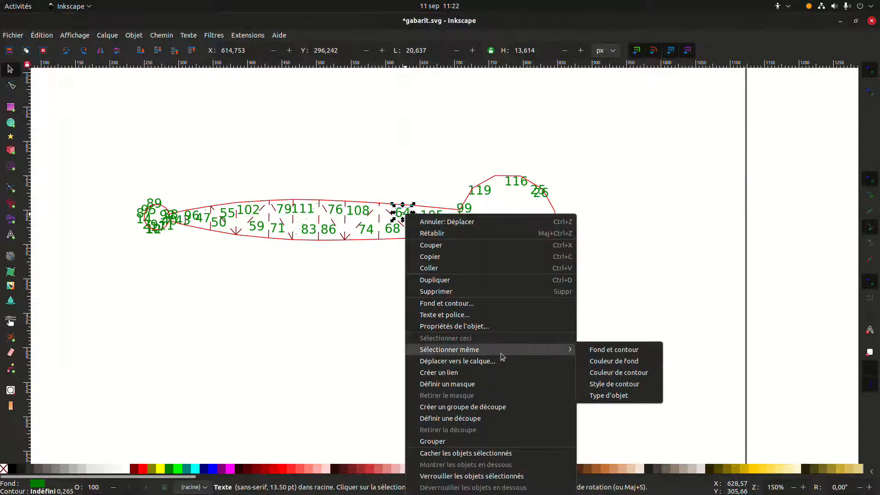
{"action": "left_click", "coordinate": [631, 397]}
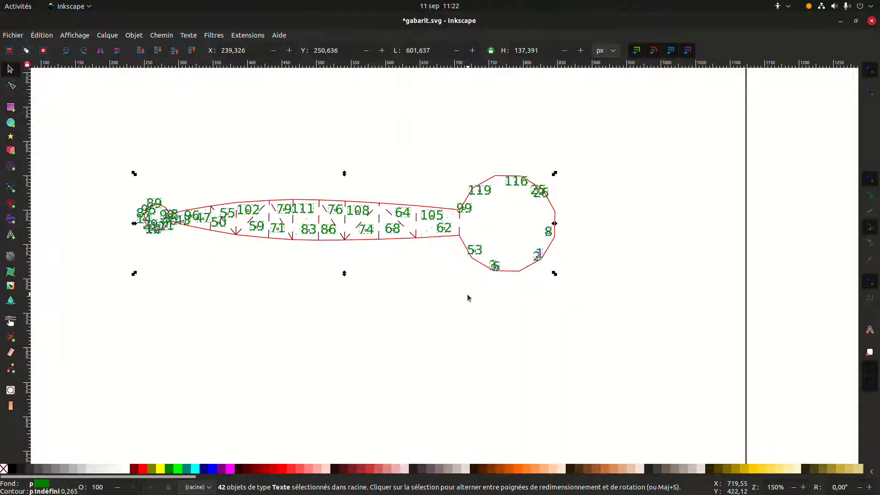
{"action": "key", "text": "Delete"}
Step: Delete the ten diagonal fold lines inside the strip one by one, keeping the crosswise fold lines and red outline
{"action": "key", "text": "plus"}
{"action": "key", "text": "plus"}
{"action": "left_click_drag", "start_coordinate": [407, 279], "coordinate": [607, 347]}
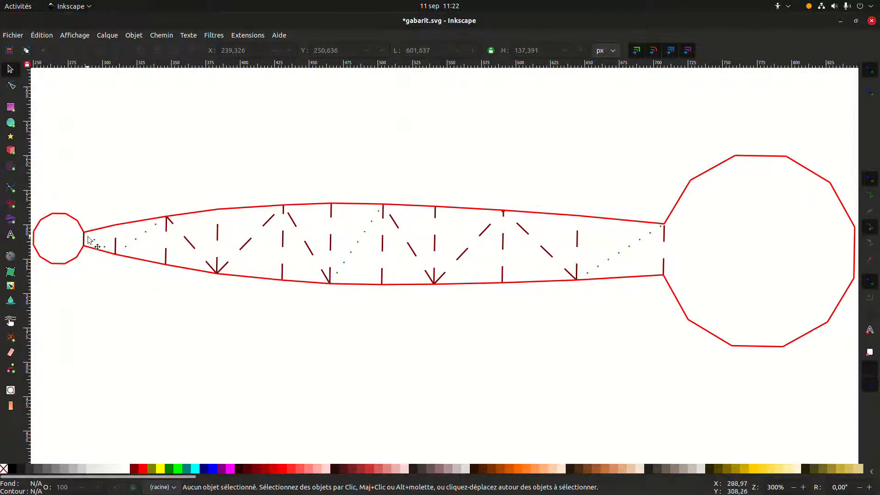
{"action": "left_click", "coordinate": [632, 250]}
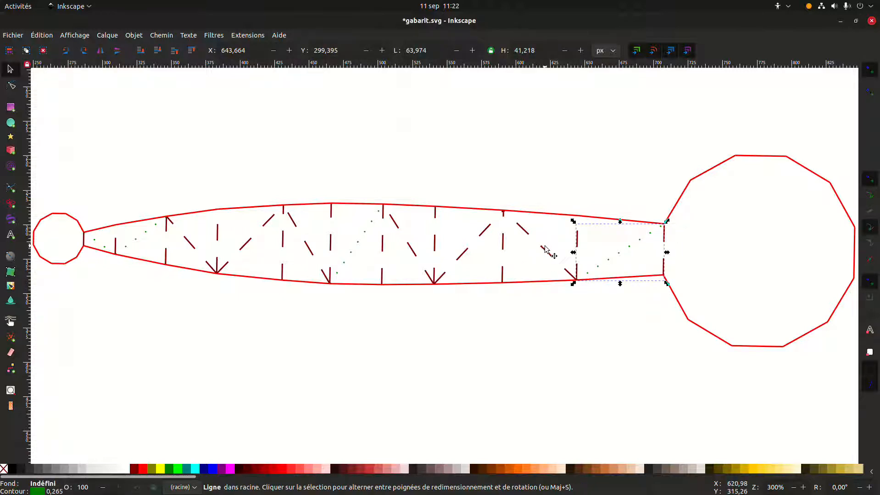
{"action": "key", "text": "Delete"}
{"action": "left_click", "coordinate": [546, 249]}
{"action": "key", "text": "Delete"}
{"action": "left_click", "coordinate": [465, 253]}
{"action": "key", "text": "Delete"}
{"action": "left_click", "coordinate": [407, 250]}
{"action": "key", "text": "Delete"}
{"action": "left_click", "coordinate": [354, 247]}
{"action": "key", "text": "Delete"}
{"action": "left_click", "coordinate": [306, 248]}
{"action": "key", "text": "Delete"}
{"action": "left_click", "coordinate": [246, 244]}
{"action": "key", "text": "Delete"}
{"action": "left_click", "coordinate": [191, 249]}
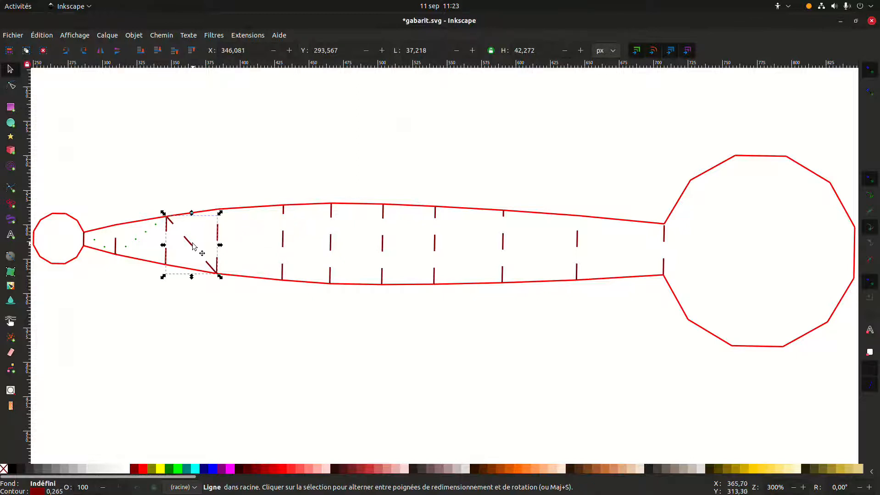
{"action": "key", "text": "Delete"}
{"action": "left_click", "coordinate": [146, 238]}
{"action": "key", "text": "Delete"}
{"action": "left_click", "coordinate": [97, 246]}
{"action": "key", "text": "Delete"}
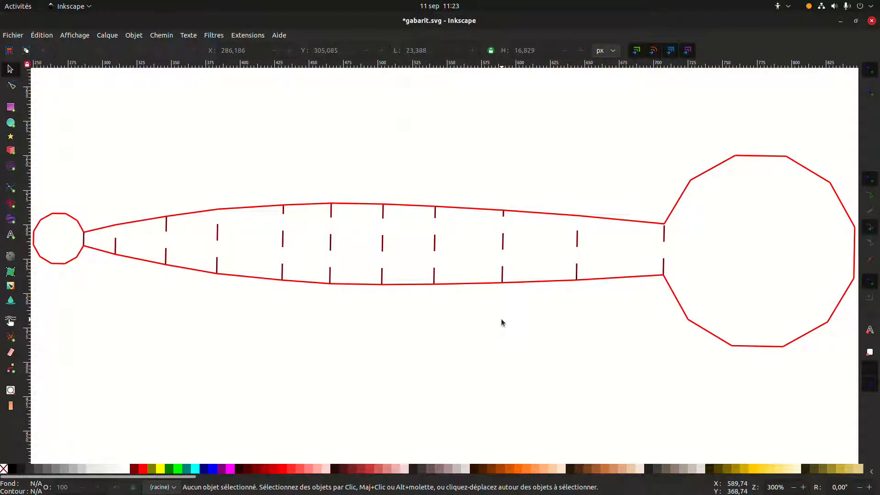
Step: Inspect the pattern's three parts by selecting the small cap, the large cap and the long strip in turn, and deselect
{"action": "scroll", "coordinate": [399, 341], "scroll_direction": "up", "scroll_amount": 1, "text": "ctrl"}
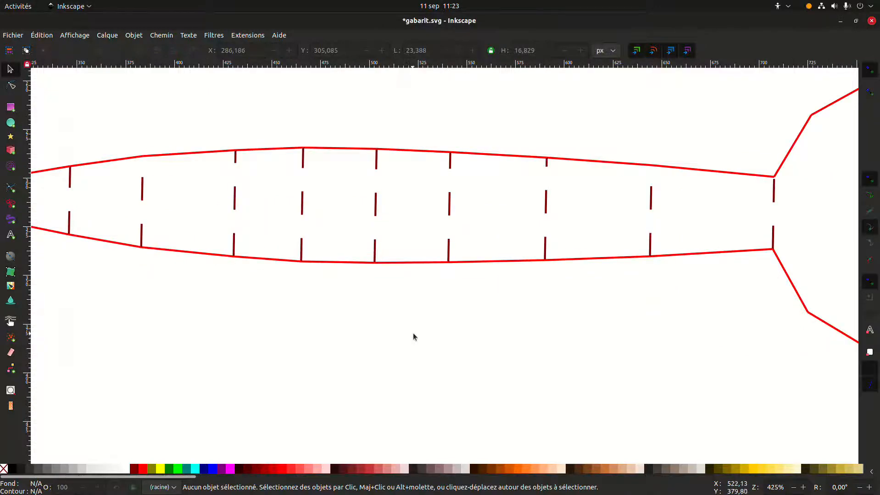
{"action": "scroll", "coordinate": [417, 331], "scroll_direction": "down", "scroll_amount": 1, "text": "ctrl"}
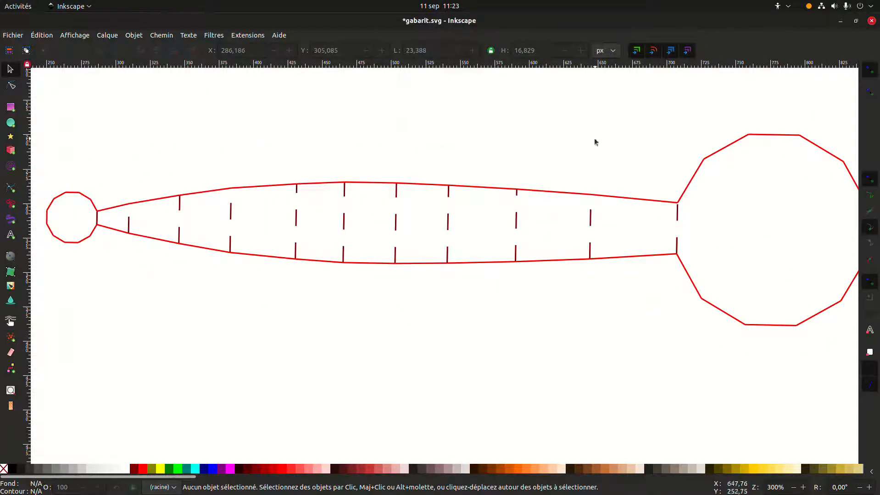
{"action": "scroll", "coordinate": [486, 369], "scroll_direction": "down", "scroll_amount": 2, "text": "ctrl"}
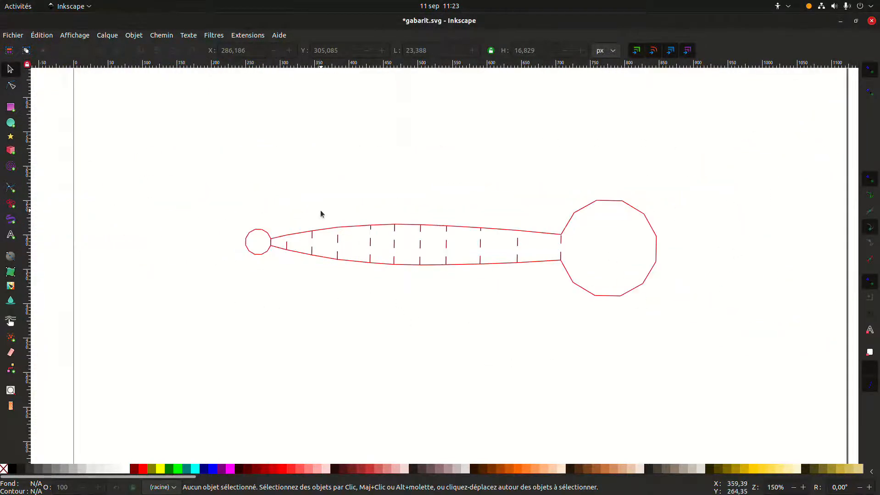
{"action": "left_click_drag", "start_coordinate": [233, 208], "coordinate": [274, 278]}
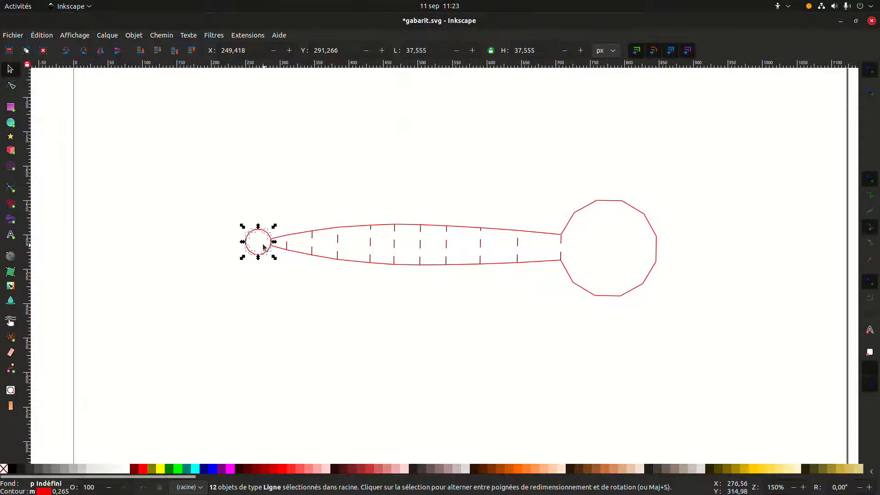
{"action": "left_click_drag", "start_coordinate": [556, 170], "coordinate": [690, 346]}
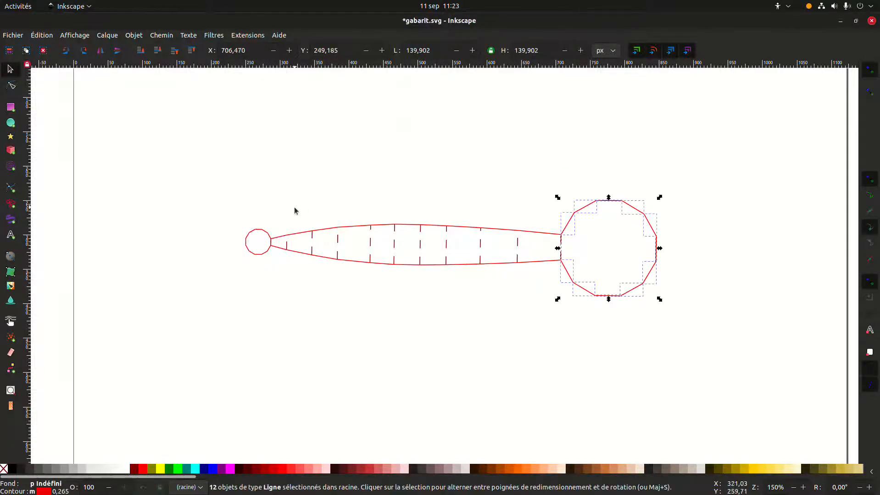
{"action": "left_click_drag", "start_coordinate": [269, 221], "coordinate": [566, 298]}
{"action": "left_click", "coordinate": [514, 297]}
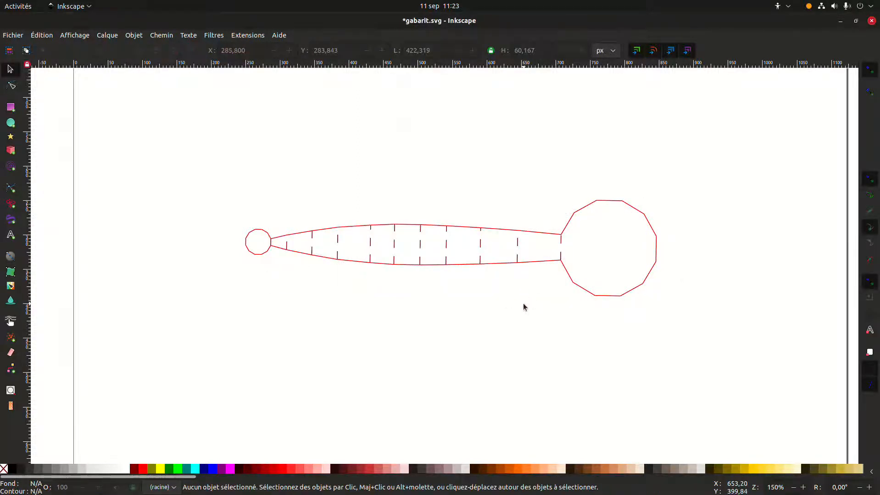
Step: Start a Bézier path at the small cap's upper corner and trace the first two glue tabs along the strip's upper edge
{"action": "key", "text": "plus"}
{"action": "key", "text": "plus"}
{"action": "left_click_drag", "start_coordinate": [393, 312], "coordinate": [500, 372]}
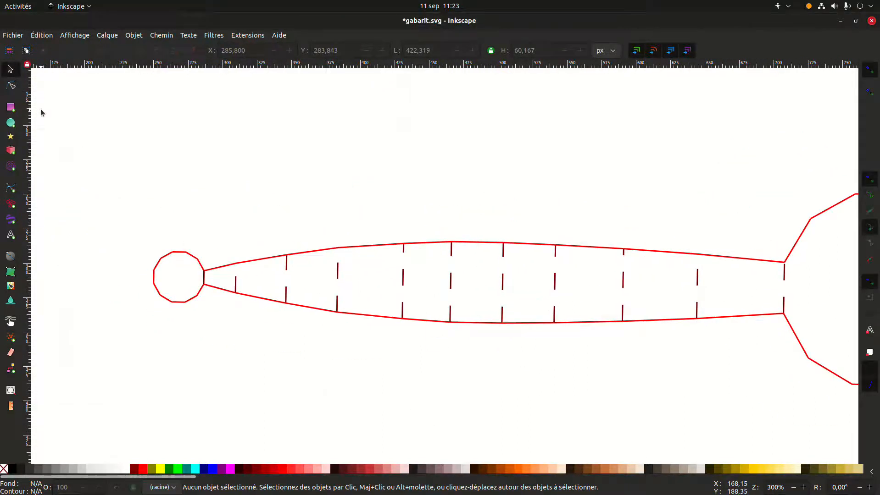
{"action": "left_click", "coordinate": [11, 188]}
{"action": "scroll", "coordinate": [204, 275], "scroll_direction": "up", "scroll_amount": 2, "text": "ctrl"}
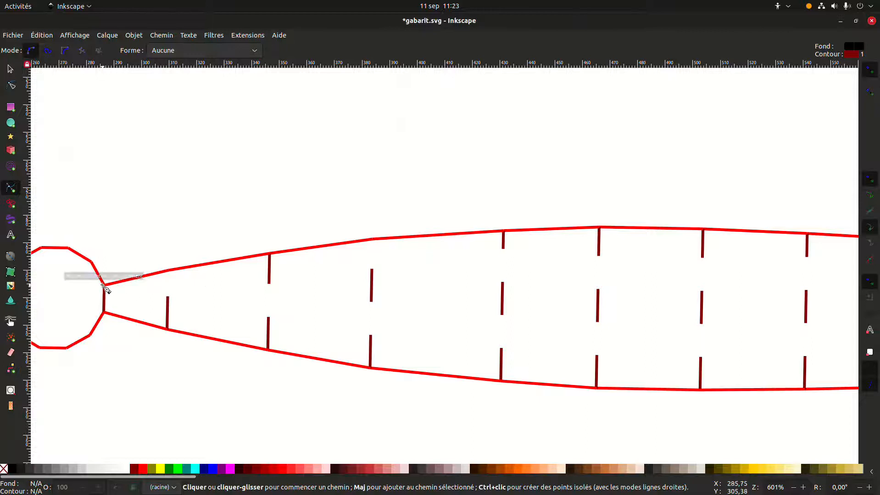
{"action": "right_click", "coordinate": [323, 241]}
{"action": "left_click", "coordinate": [118, 114]}
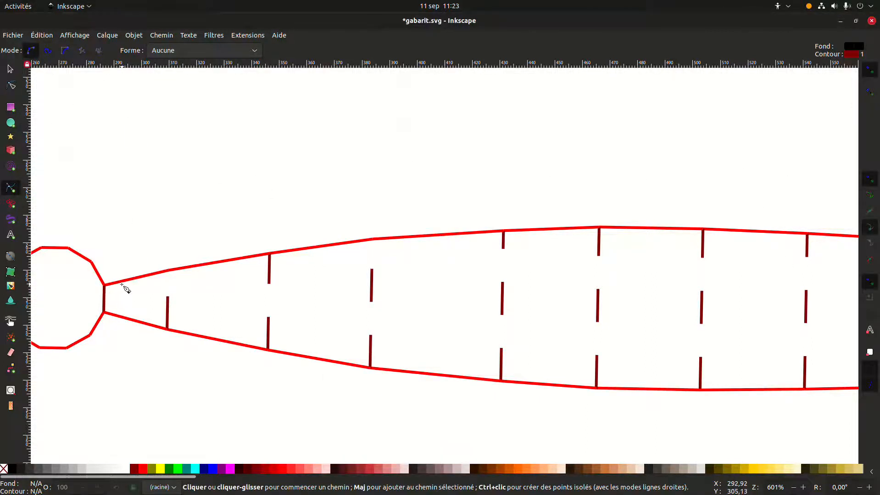
{"action": "left_click_drag", "start_coordinate": [105, 285], "coordinate": [111, 268]}
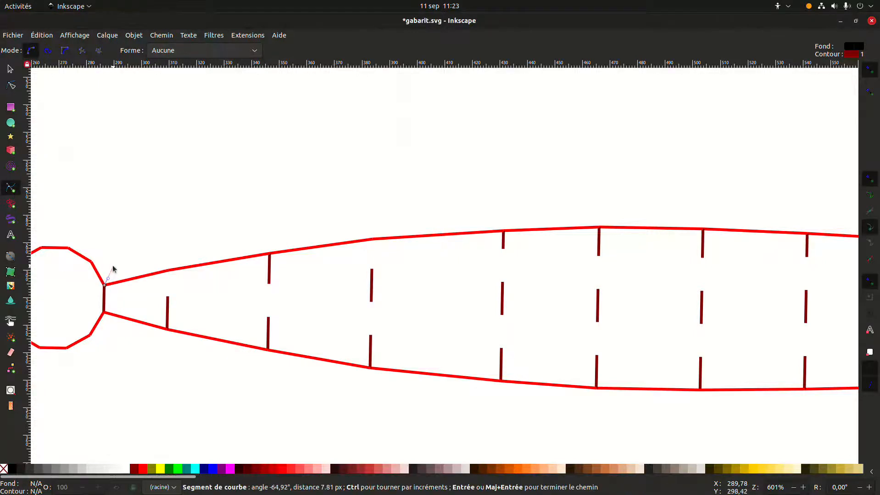
{"action": "left_click", "coordinate": [170, 271]}
{"action": "left_click_drag", "start_coordinate": [180, 250], "coordinate": [184, 250]}
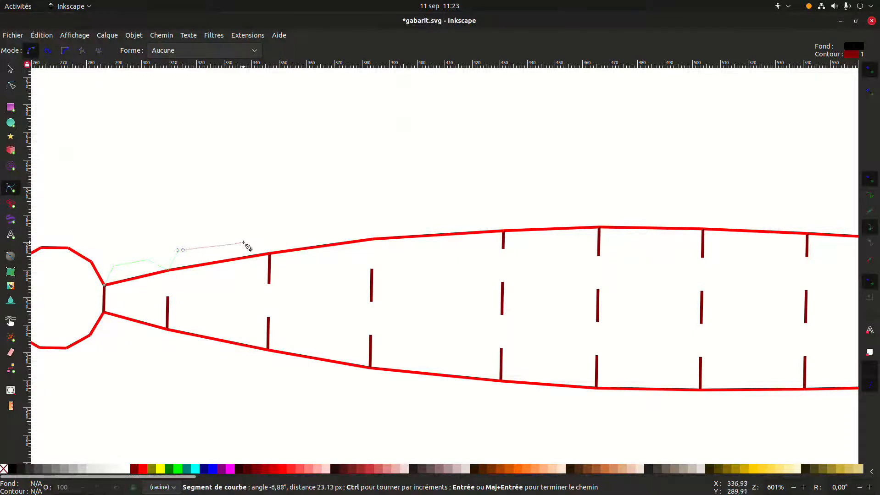
{"action": "left_click_drag", "start_coordinate": [247, 239], "coordinate": [251, 239]}
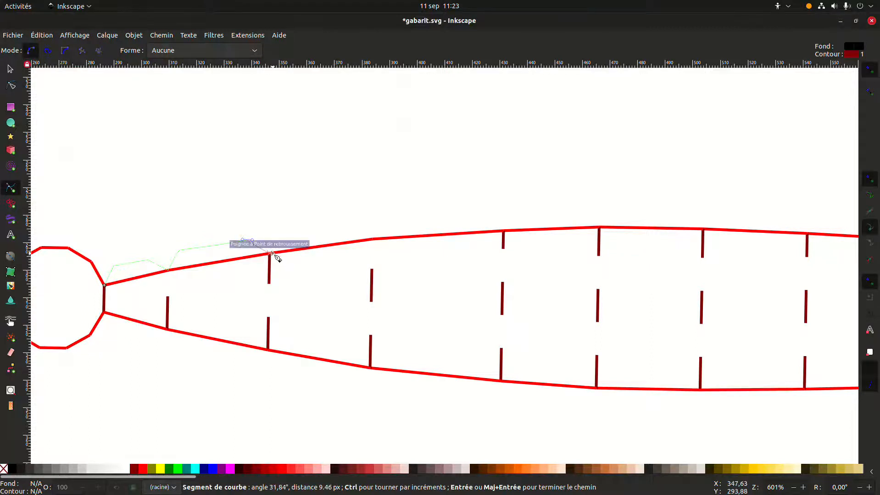
{"action": "left_click", "coordinate": [270, 254]}
Step: Continue the path with the third, fourth and fifth glue tabs, returning to the upper edge at each fold line
{"action": "left_click", "coordinate": [278, 237]}
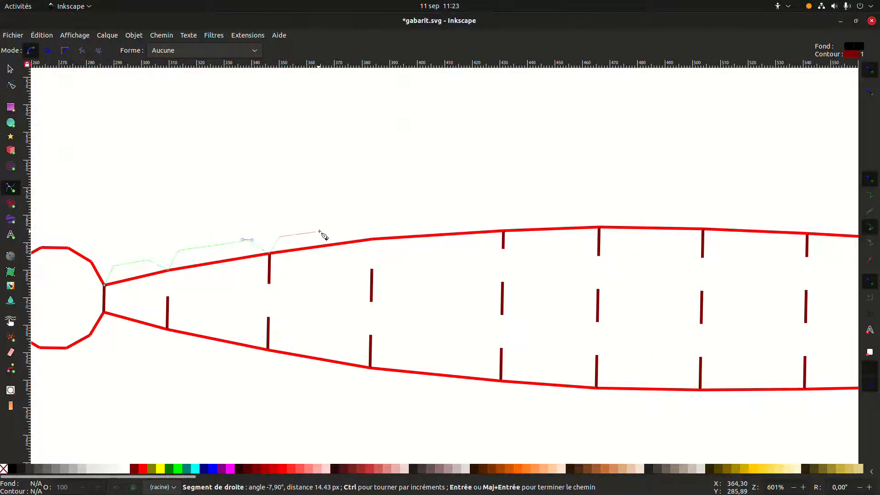
{"action": "left_click", "coordinate": [346, 226]}
{"action": "left_click", "coordinate": [372, 238]}
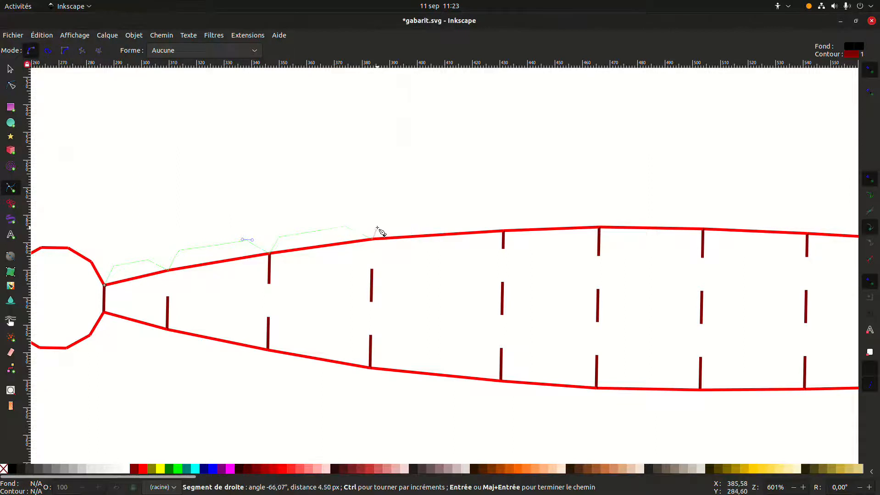
{"action": "left_click", "coordinate": [392, 219]}
{"action": "left_click", "coordinate": [493, 213]}
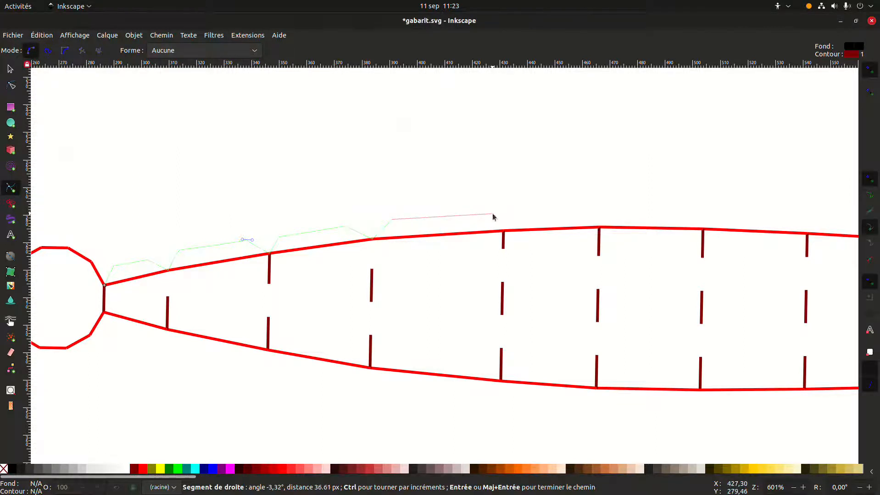
{"action": "left_click", "coordinate": [503, 231]}
{"action": "left_click", "coordinate": [515, 212]}
{"action": "left_click", "coordinate": [590, 210]}
{"action": "left_click_drag", "start_coordinate": [600, 227], "coordinate": [612, 218]}
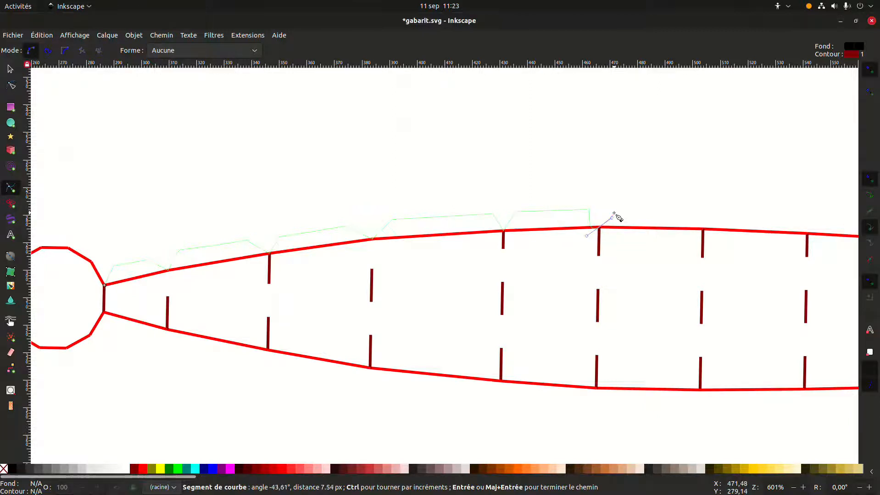
Step: Trace the sixth, seventh and eighth glue tabs along the upper edge, meeting the outline at each fold line
{"action": "left_click", "coordinate": [616, 210]}
{"action": "left_click", "coordinate": [684, 207]}
{"action": "left_click", "coordinate": [703, 228]}
{"action": "left_click_drag", "start_coordinate": [742, 216], "coordinate": [331, 199]}
{"action": "left_click", "coordinate": [388, 199]}
{"action": "left_click", "coordinate": [401, 221]}
{"action": "left_click", "coordinate": [417, 206]}
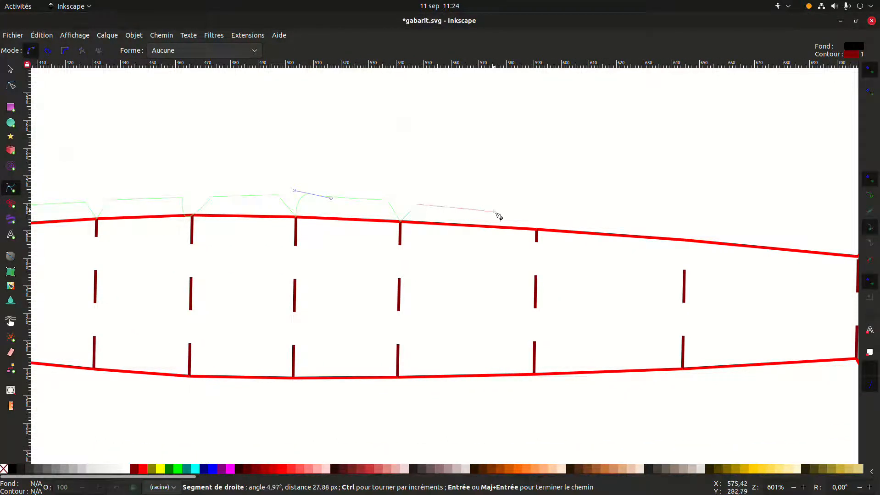
{"action": "left_click_drag", "start_coordinate": [521, 206], "coordinate": [561, 209]}
{"action": "left_click", "coordinate": [536, 228]}
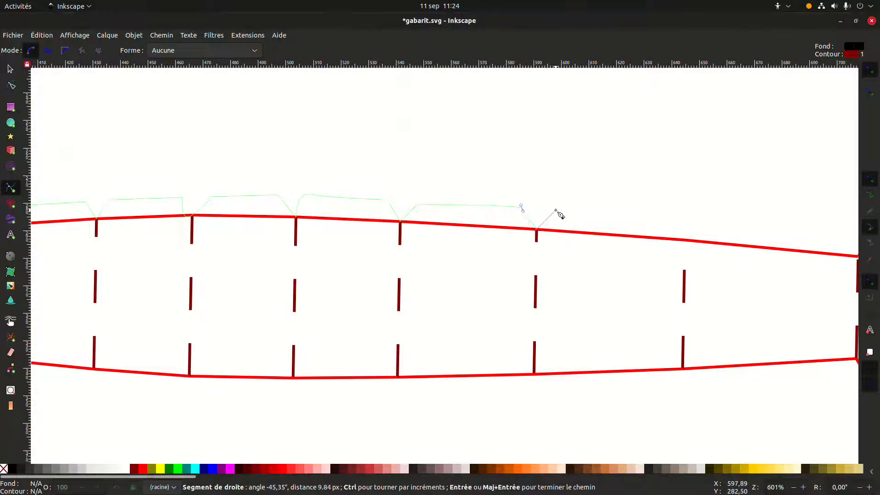
Step: Trace the last two glue tabs and end the path at the upper corner where the strip meets the large cap
{"action": "left_click_drag", "start_coordinate": [669, 221], "coordinate": [676, 228]}
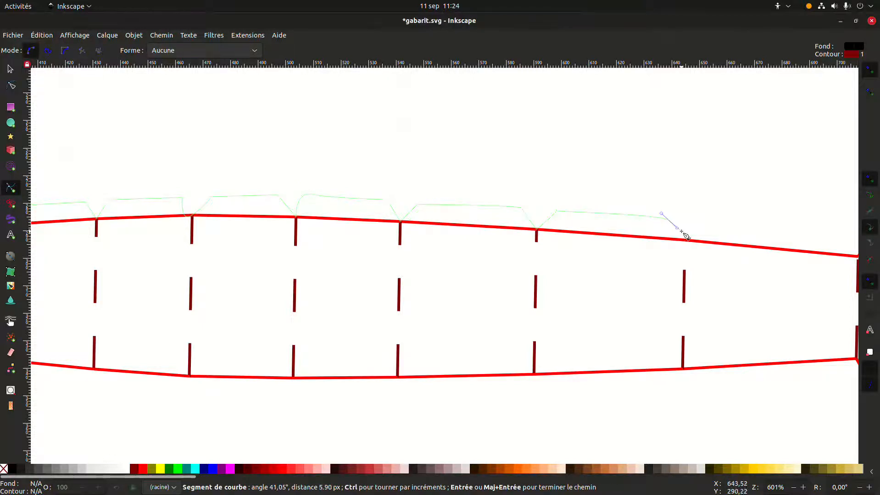
{"action": "left_click", "coordinate": [684, 239]}
{"action": "scroll", "coordinate": [566, 235], "scroll_direction": "right", "scroll_amount": 10}
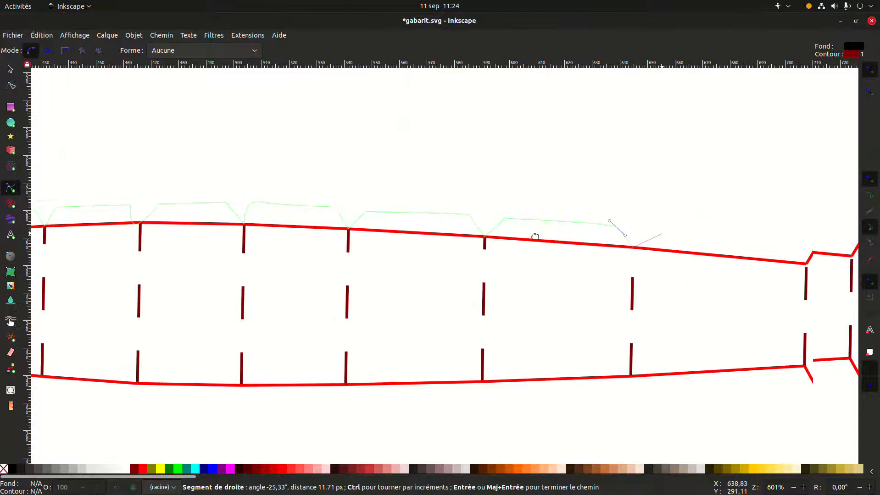
{"action": "left_click", "coordinate": [432, 218]}
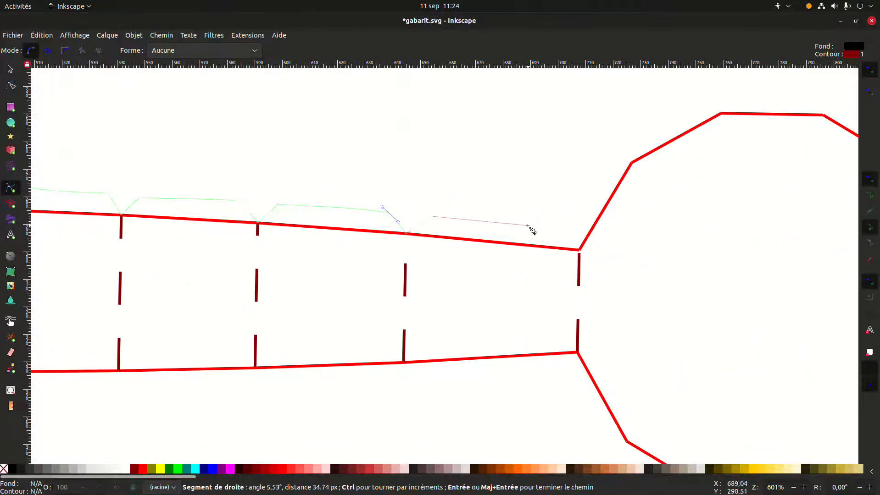
{"action": "left_click", "coordinate": [538, 226]}
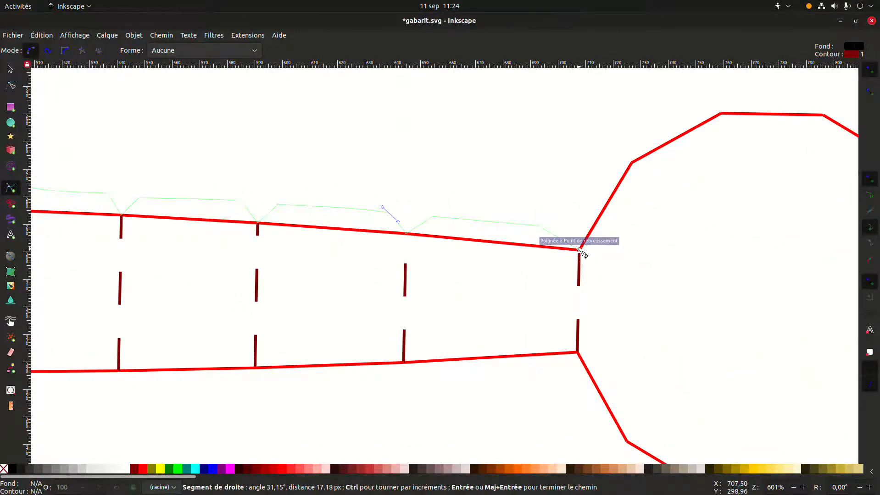
{"action": "double_click", "coordinate": [579, 251]}
Step: Remove the black fill from the glue-tab path so only its dashed stroke is drawn
{"action": "left_click_drag", "start_coordinate": [390, 314], "coordinate": [710, 289]}
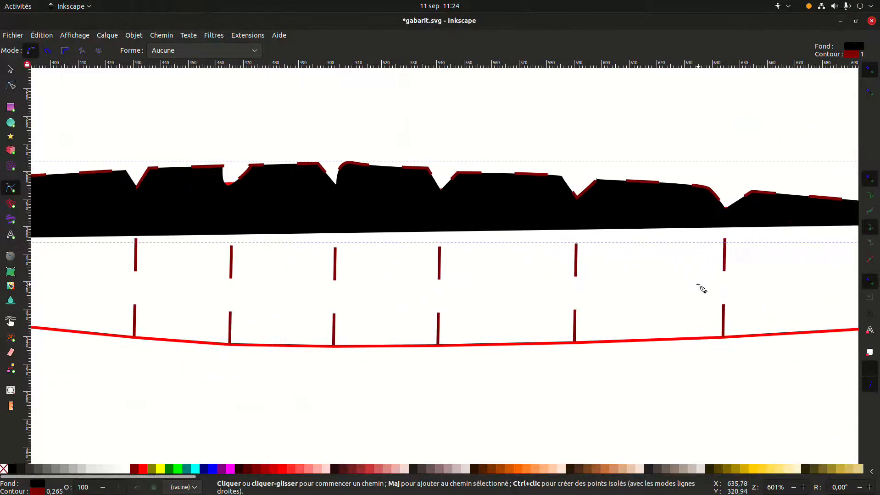
{"action": "right_click", "coordinate": [39, 479]}
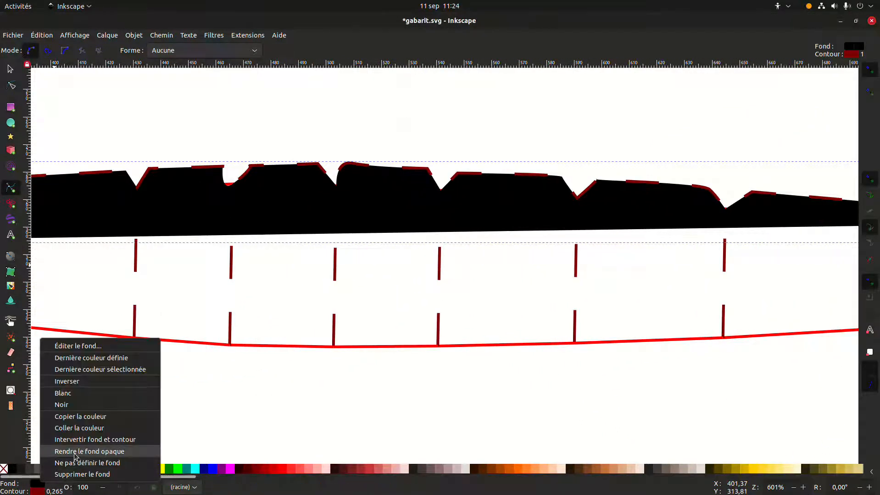
{"action": "key", "text": "Escape"}
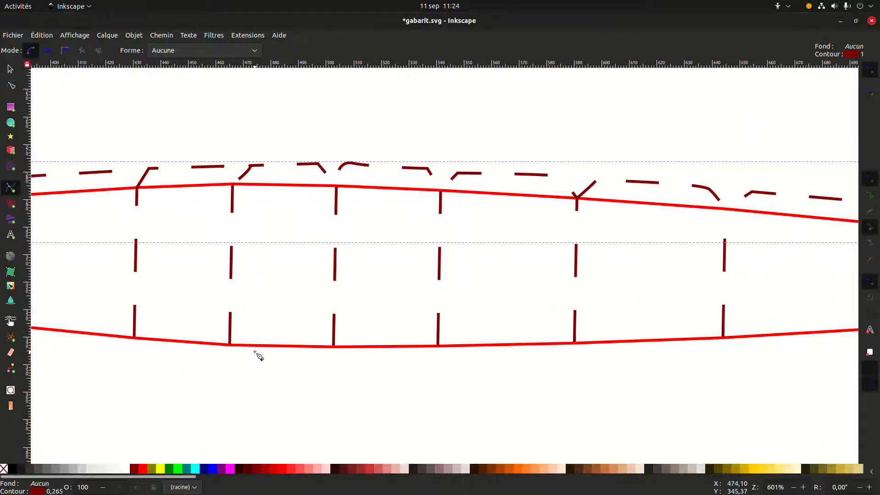
Step: Convert all segments of the glue-tab path to straight lines
{"action": "scroll", "coordinate": [282, 370], "scroll_direction": "up", "scroll_amount": 3}
{"action": "scroll", "coordinate": [270, 416], "scroll_direction": "down", "scroll_amount": 2}
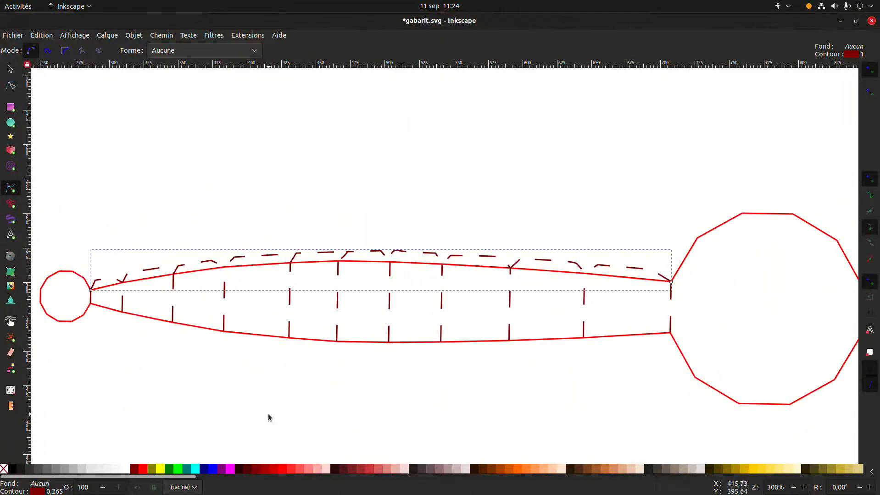
{"action": "left_click_drag", "start_coordinate": [269, 417], "coordinate": [332, 412]}
{"action": "left_click", "coordinate": [5, 86]}
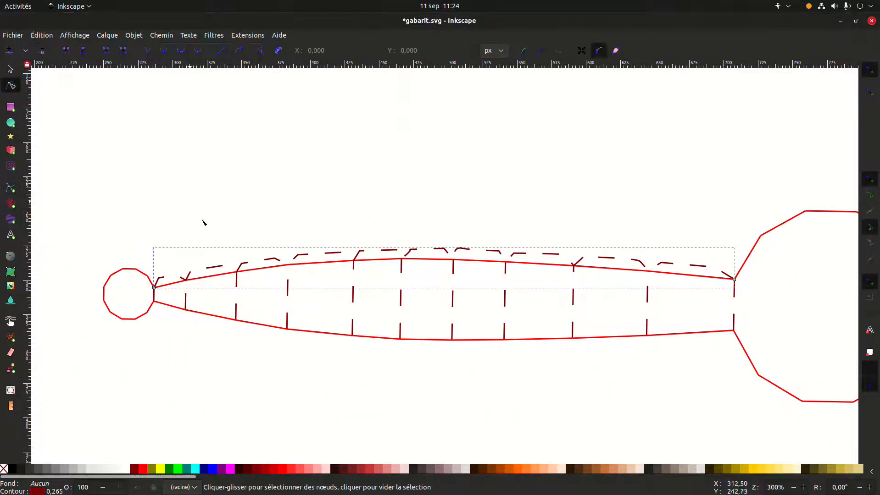
{"action": "left_click_drag", "start_coordinate": [138, 234], "coordinate": [773, 310]}
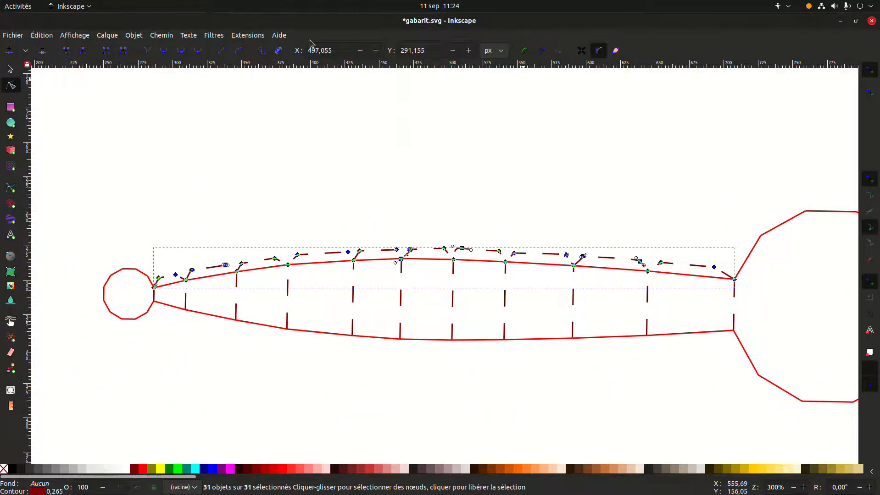
{"action": "left_click", "coordinate": [223, 51]}
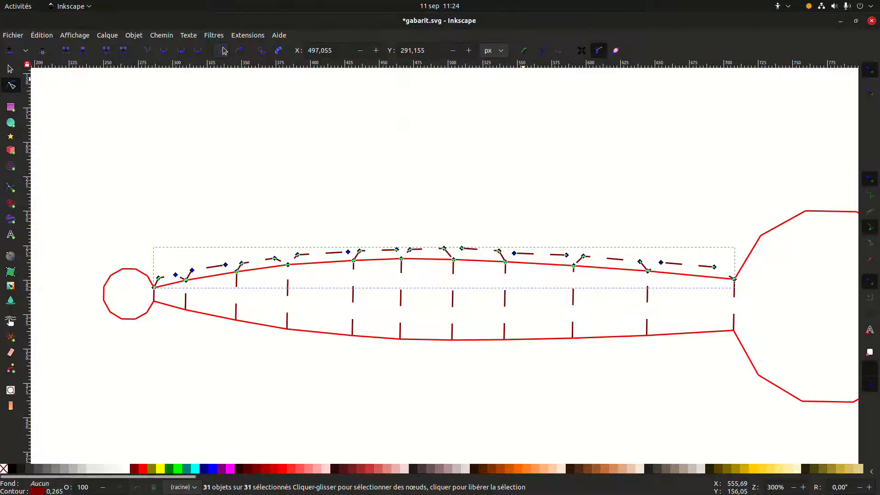
{"action": "left_click", "coordinate": [426, 191]}
{"action": "left_click", "coordinate": [490, 207]}
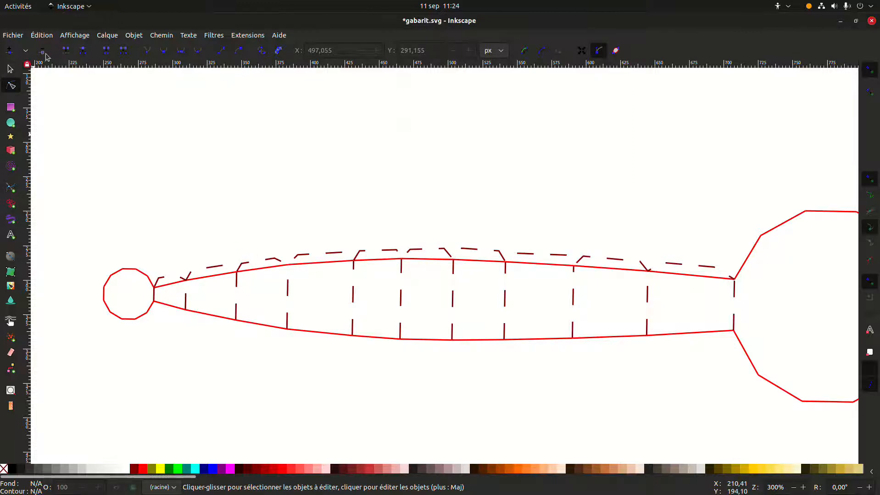
Step: Move the glue-tab path clear above the strip and paste the style of the strip's red outline onto it
{"action": "key", "text": "s"}
{"action": "left_click_drag", "start_coordinate": [326, 251], "coordinate": [330, 200]}
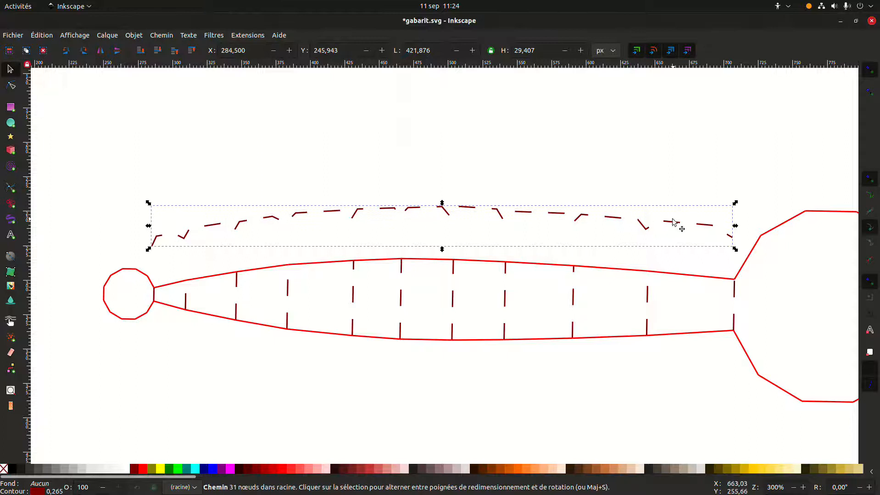
{"action": "left_click", "coordinate": [719, 281]}
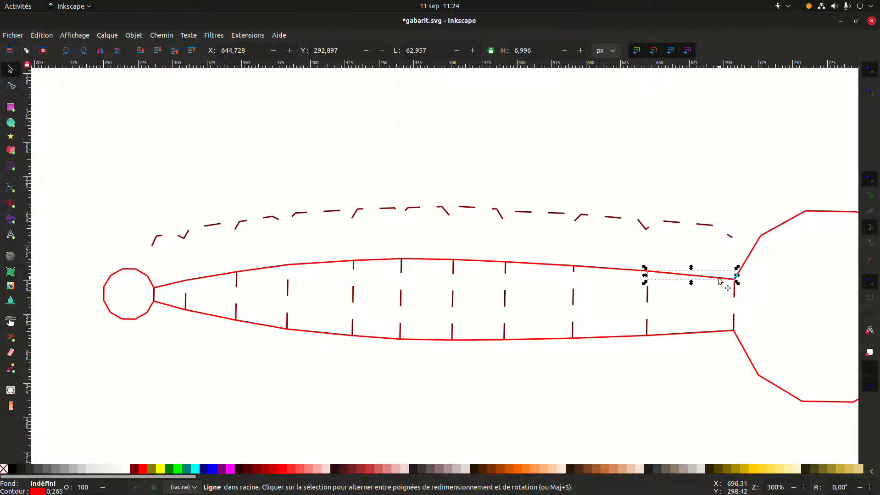
{"action": "left_click", "coordinate": [481, 208]}
{"action": "key", "text": "ctrl+shift+v"}
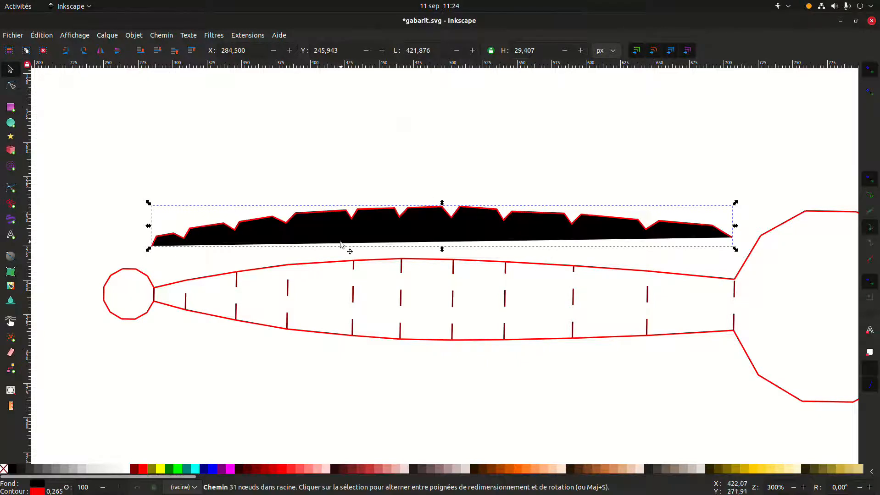
Step: Remove the fill from the red glue-tab path above the strip
{"action": "right_click", "coordinate": [34, 489]}
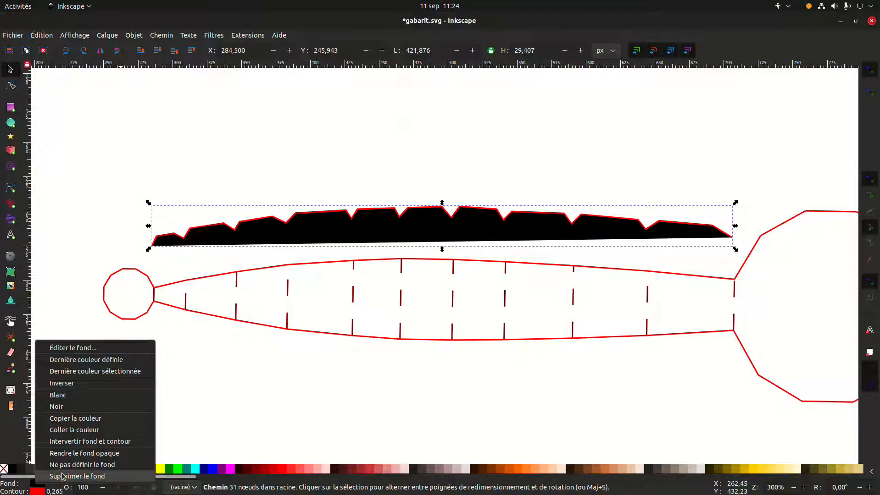
{"action": "left_click", "coordinate": [78, 476]}
{"action": "left_click", "coordinate": [270, 287]}
{"action": "left_click", "coordinate": [251, 272]}
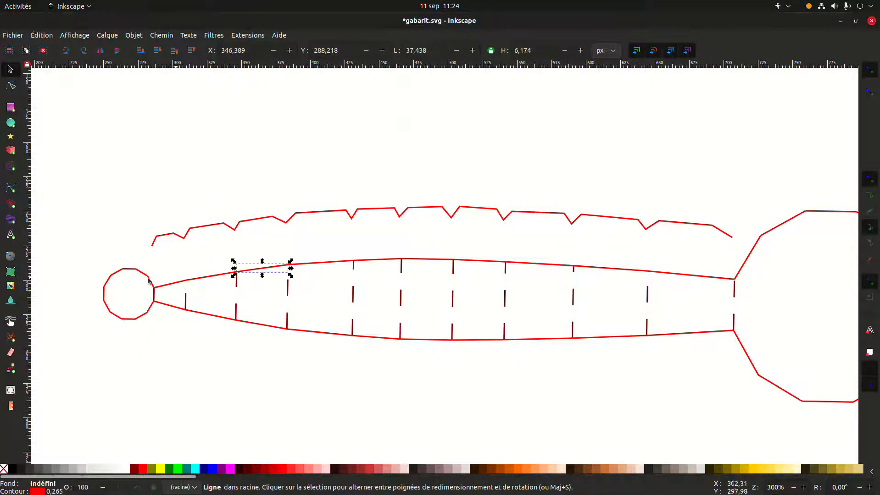
{"action": "left_click", "coordinate": [170, 284]}
{"action": "left_click", "coordinate": [209, 277], "text": "shift"}
{"action": "left_click", "coordinate": [264, 269], "text": "shift"}
{"action": "left_click", "coordinate": [323, 263], "text": "shift"}
{"action": "left_click", "coordinate": [385, 260], "text": "shift"}
{"action": "left_click", "coordinate": [427, 259], "text": "shift"}
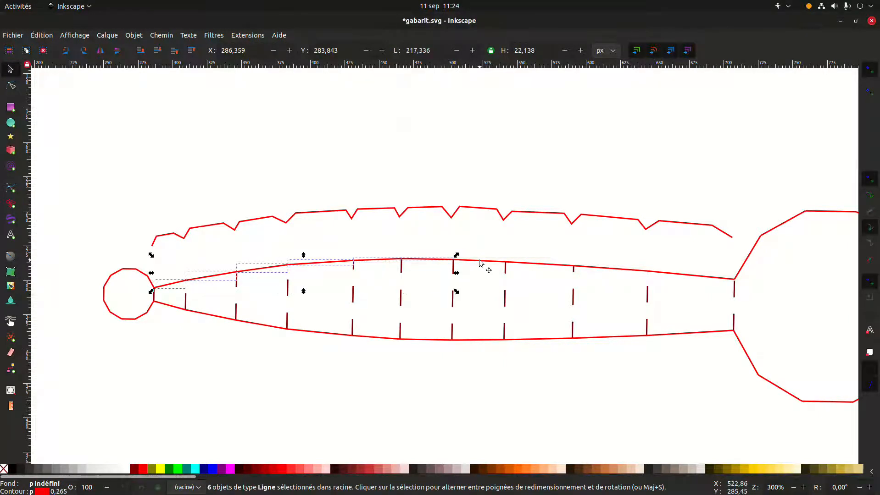
Step: Apply the dark red dashed style of the fold lines to all ten segments of the strip's upper edge
{"action": "left_click", "coordinate": [454, 302]}
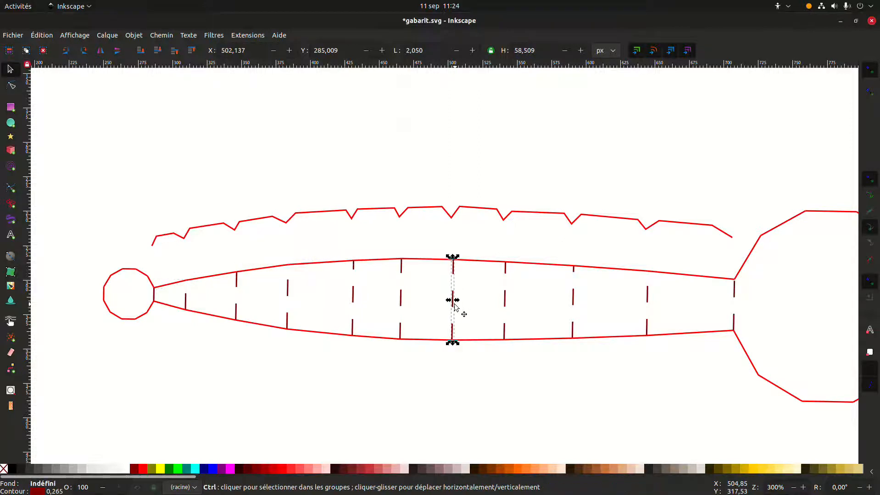
{"action": "left_click", "coordinate": [177, 283]}
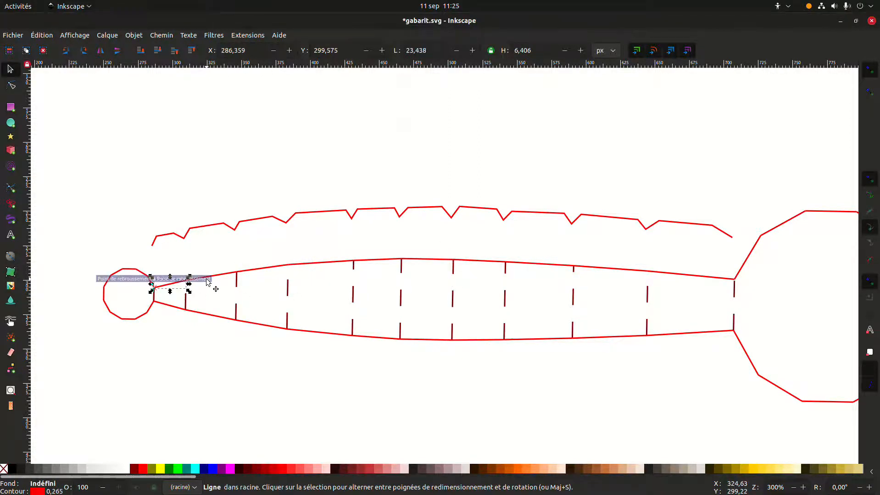
{"action": "left_click", "coordinate": [228, 273], "text": "shift"}
{"action": "left_click", "coordinate": [275, 266], "text": "shift"}
{"action": "left_click", "coordinate": [331, 263], "text": "shift"}
{"action": "left_click", "coordinate": [395, 260], "text": "shift"}
{"action": "left_click", "coordinate": [438, 261], "text": "shift"}
{"action": "left_click", "coordinate": [475, 262], "text": "shift"}
{"action": "left_click", "coordinate": [535, 264], "text": "shift"}
{"action": "left_click", "coordinate": [607, 269], "text": "shift"}
{"action": "left_click", "coordinate": [689, 275], "text": "shift"}
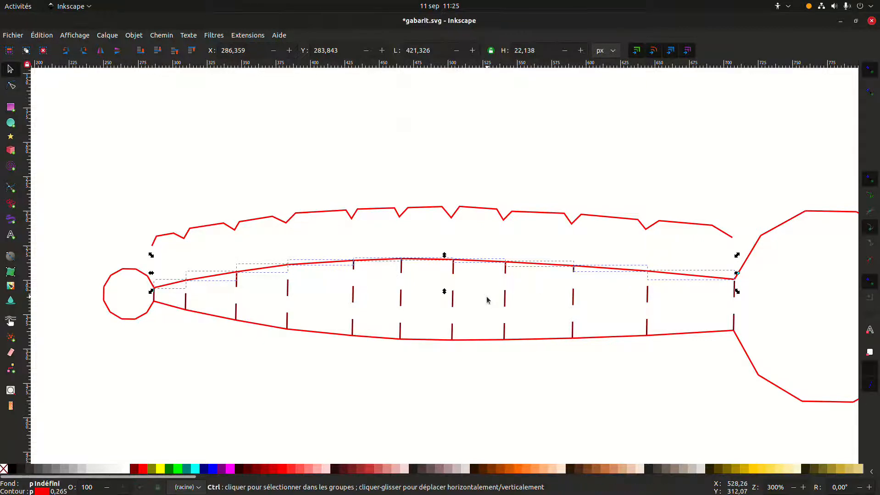
{"action": "key", "text": "ctrl+shift+v"}
{"action": "left_click", "coordinate": [468, 214]}
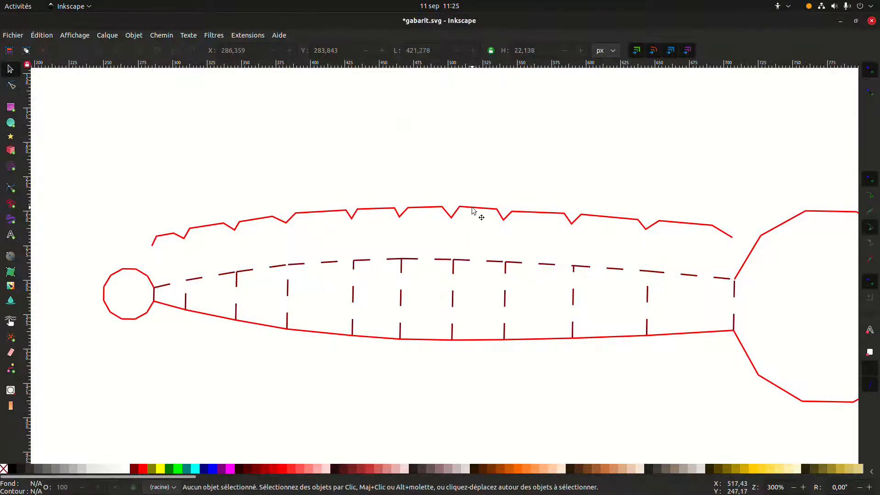
Step: Move the glue-tab path back onto the strip, snapping its notches to the fold lines on the upper edge
{"action": "left_click", "coordinate": [473, 209]}
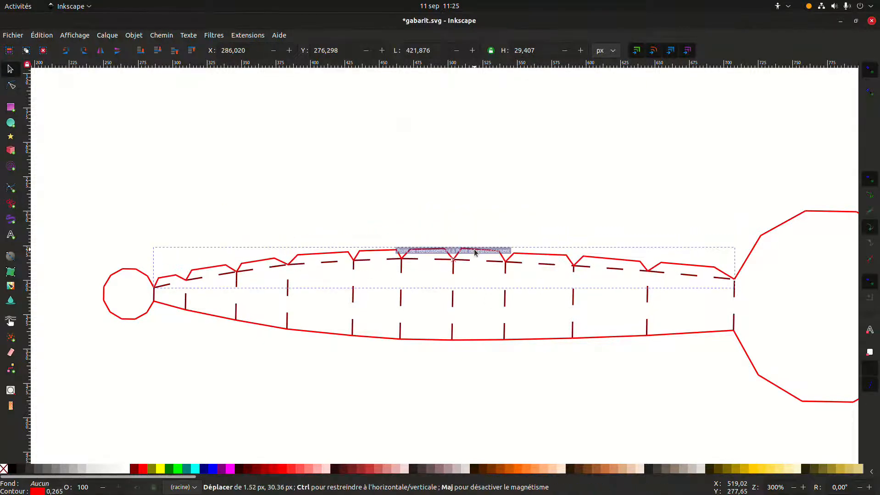
{"action": "left_click_drag", "start_coordinate": [475, 251], "coordinate": [474, 251]}
{"action": "left_click", "coordinate": [481, 192]}
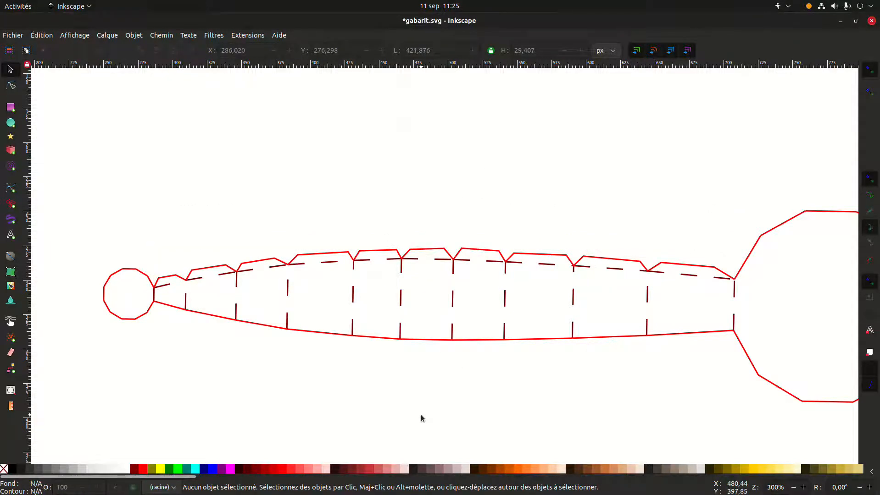
Step: Try to move the small-cap half of the strip away from the rest, and undo the move
{"action": "scroll", "coordinate": [390, 402], "scroll_direction": "down", "scroll_amount": 1}
{"action": "left_click_drag", "start_coordinate": [372, 390], "coordinate": [321, 358]}
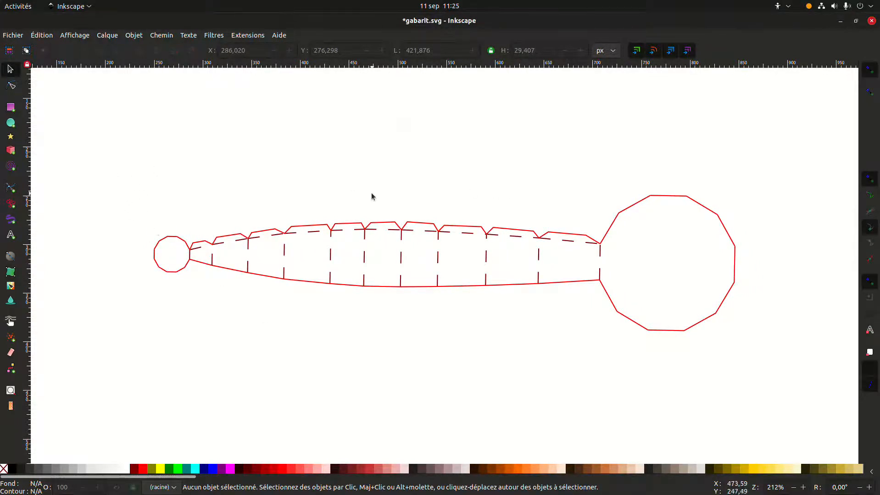
{"action": "left_click_drag", "start_coordinate": [100, 186], "coordinate": [405, 354]}
{"action": "left_click_drag", "start_coordinate": [375, 235], "coordinate": [320, 235]}
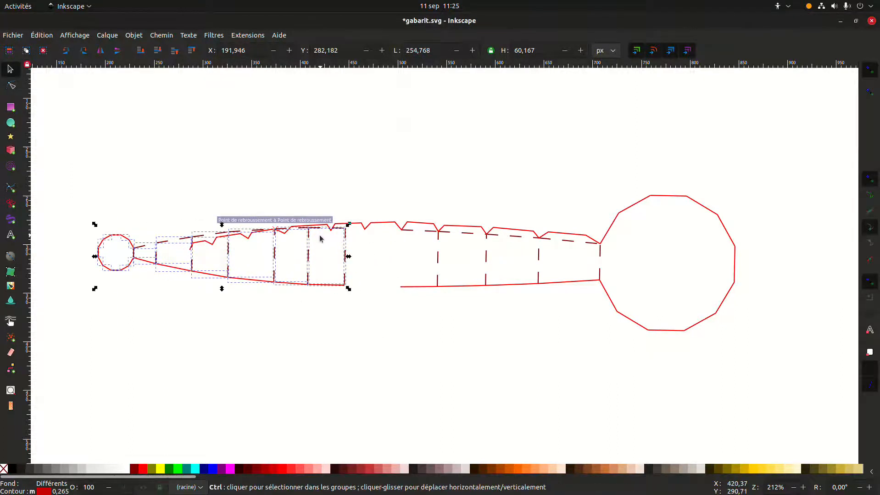
{"action": "key", "text": "ctrl+z"}
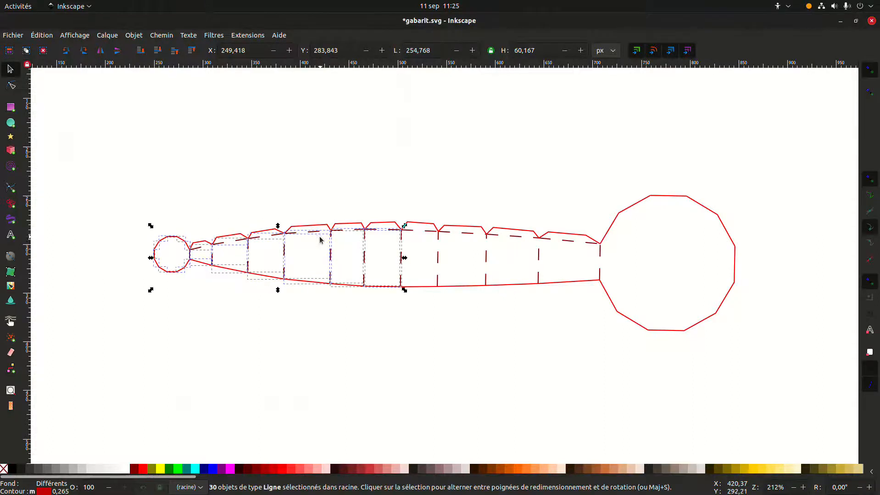
{"action": "left_click", "coordinate": [430, 148]}
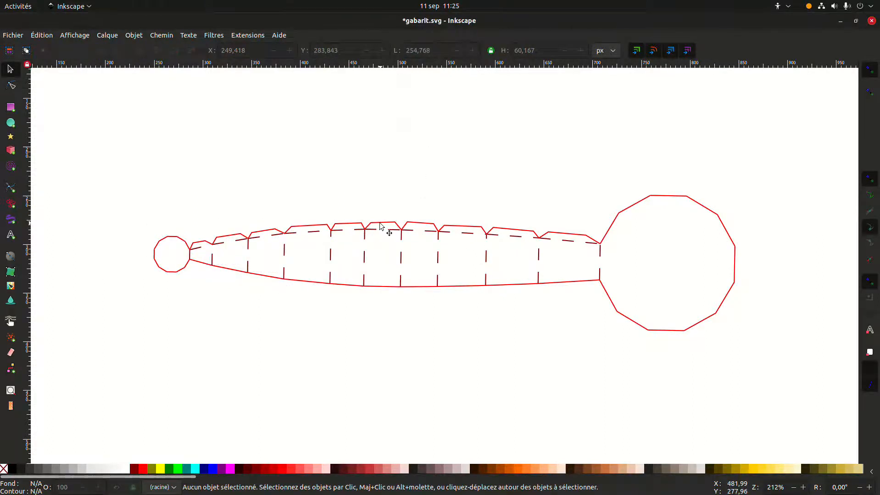
Step: Move the glue-tab path off the strip into the empty space above the dashed upper edge
{"action": "left_click", "coordinate": [380, 224]}
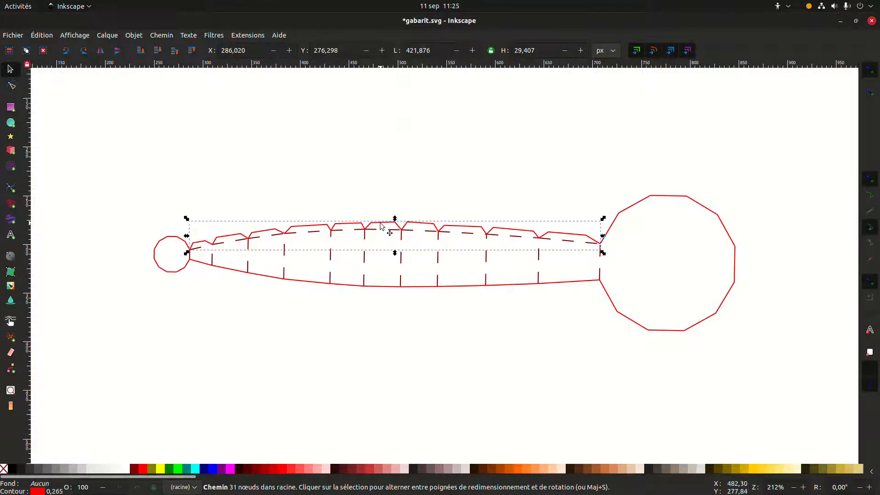
{"action": "left_click_drag", "start_coordinate": [381, 225], "coordinate": [380, 184]}
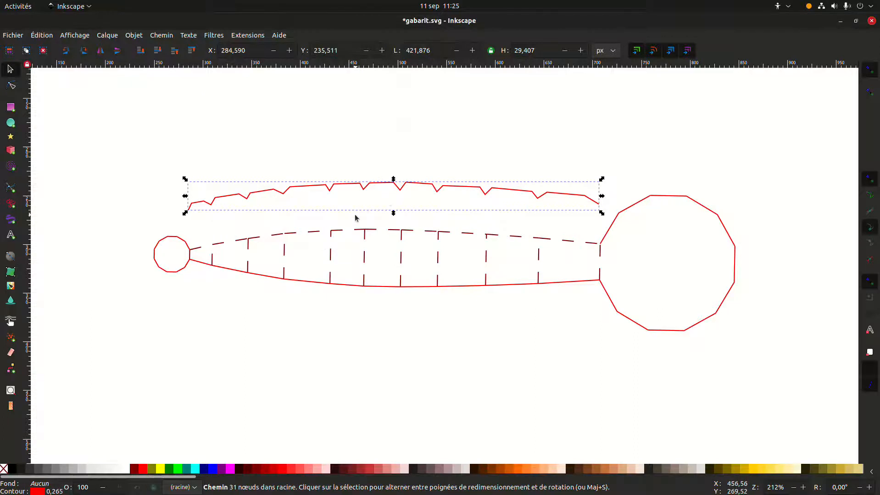
{"action": "key", "text": "ctrl+d"}
Step: Try to split the glue-tab path into separate pieces with the Séparer path operation
{"action": "left_click", "coordinate": [417, 203]}
{"action": "left_click", "coordinate": [419, 183]}
{"action": "left_click", "coordinate": [166, 38]}
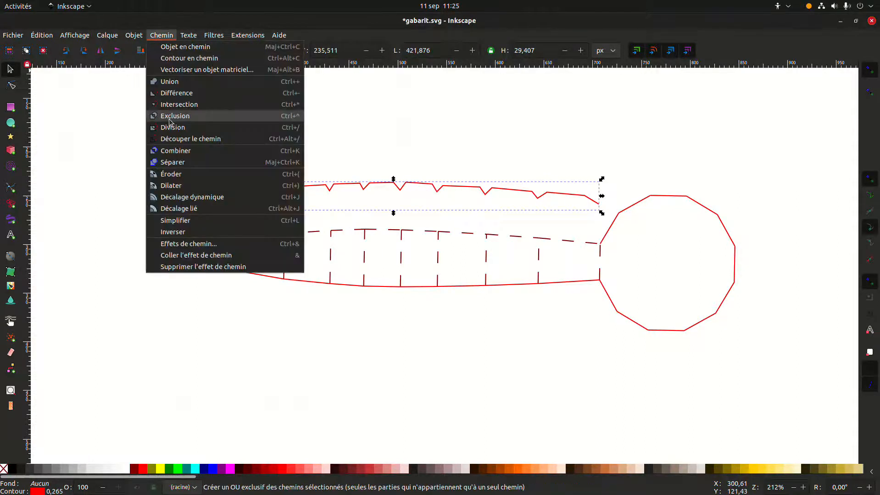
{"action": "left_click", "coordinate": [192, 163]}
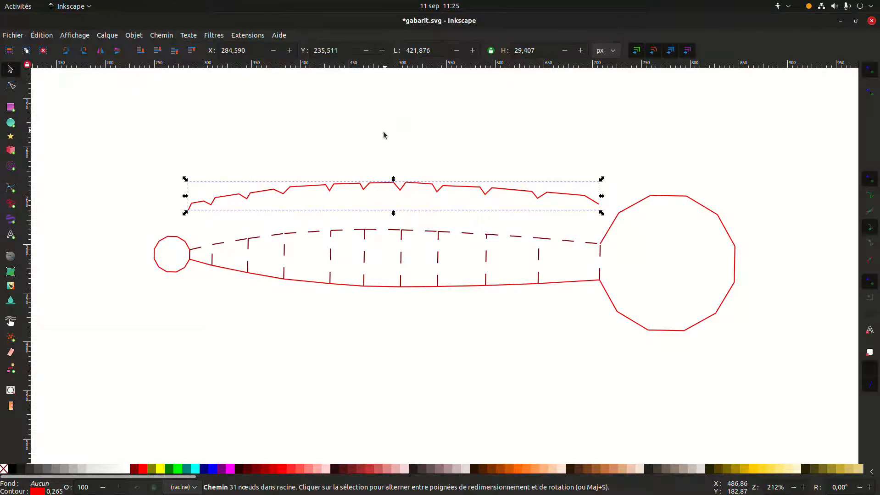
{"action": "left_click", "coordinate": [374, 153]}
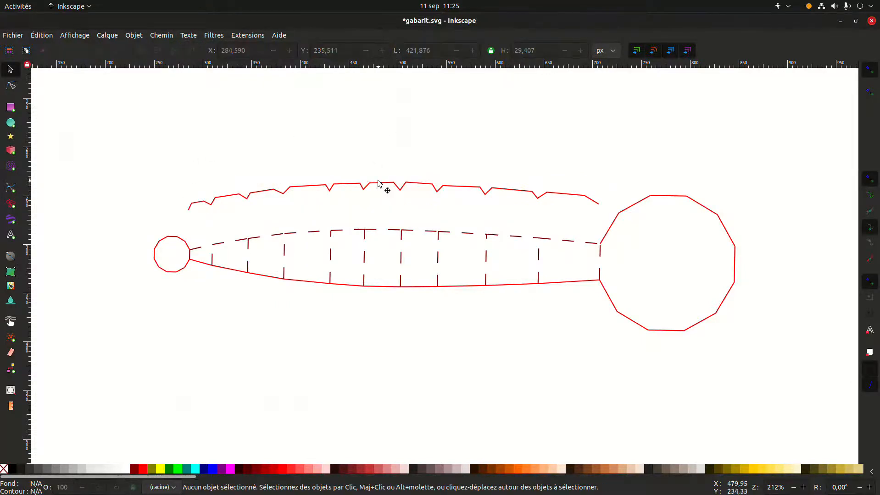
{"action": "left_click", "coordinate": [379, 185]}
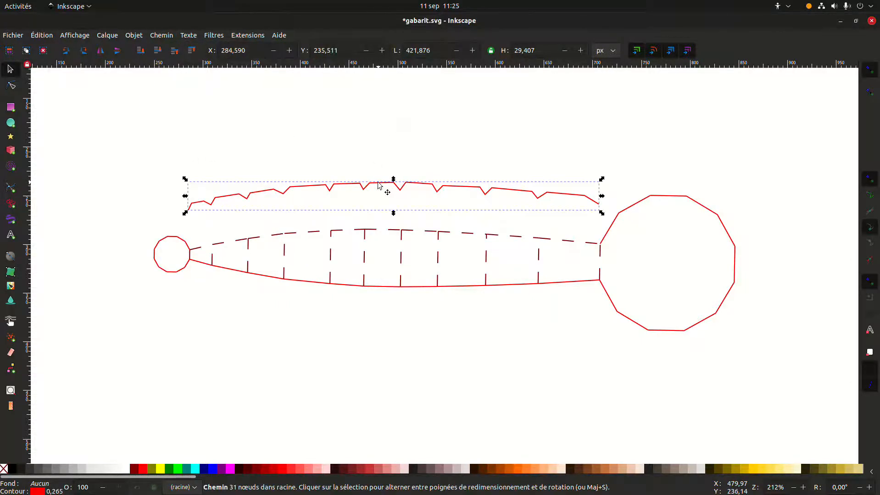
{"action": "left_click", "coordinate": [162, 35]}
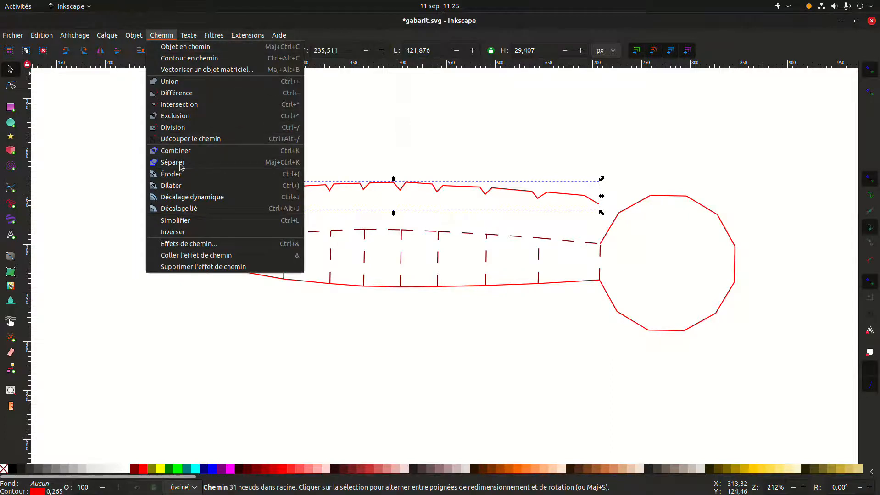
{"action": "left_click", "coordinate": [411, 120]}
{"action": "left_click", "coordinate": [400, 193]}
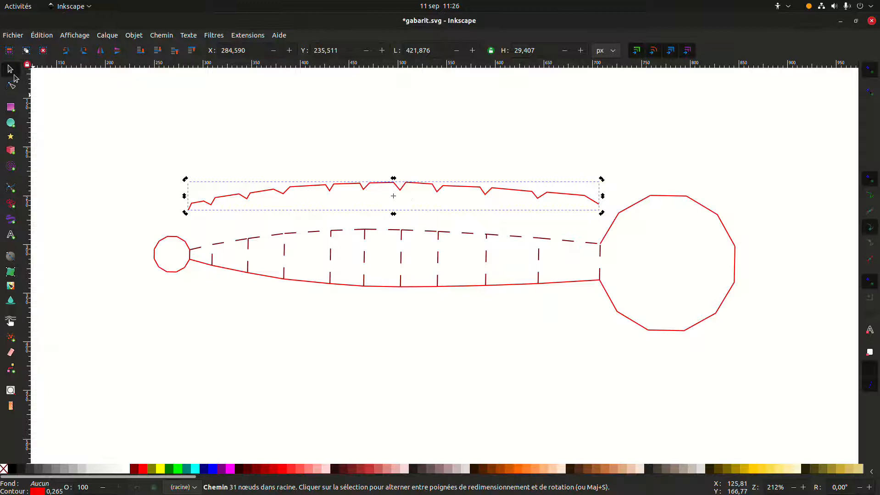
{"action": "left_click", "coordinate": [11, 85]}
{"action": "left_click_drag", "start_coordinate": [114, 136], "coordinate": [402, 209]}
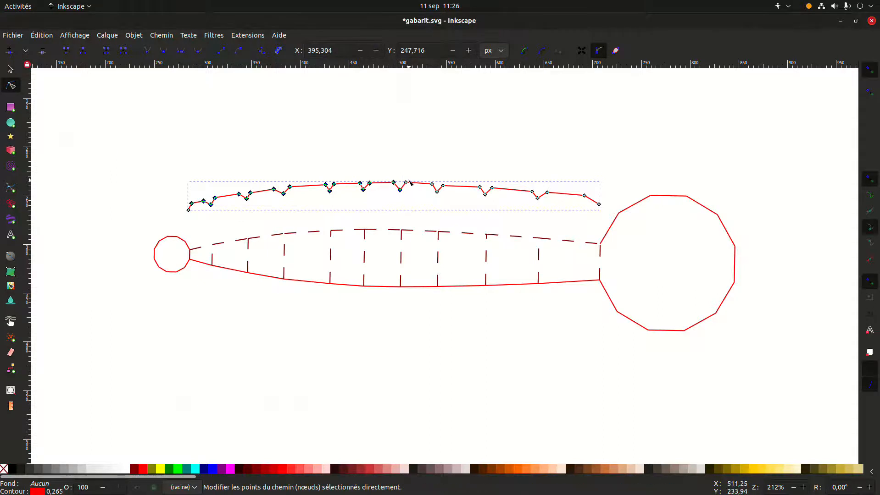
{"action": "key", "text": "shift+Left"}
{"action": "key", "text": "shift+Right"}
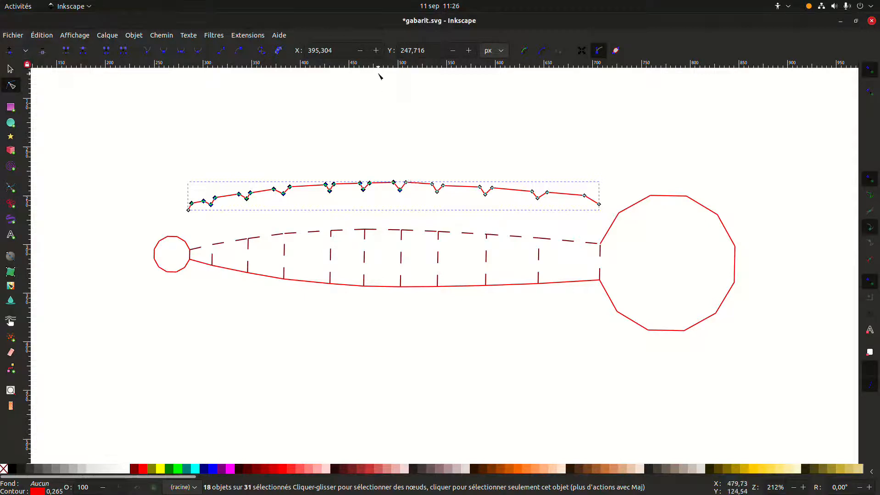
Step: Paste a copy of the glue-tab path and delete the nodes of its last four tabs towards the large cap
{"action": "key", "text": "ctrl+v"}
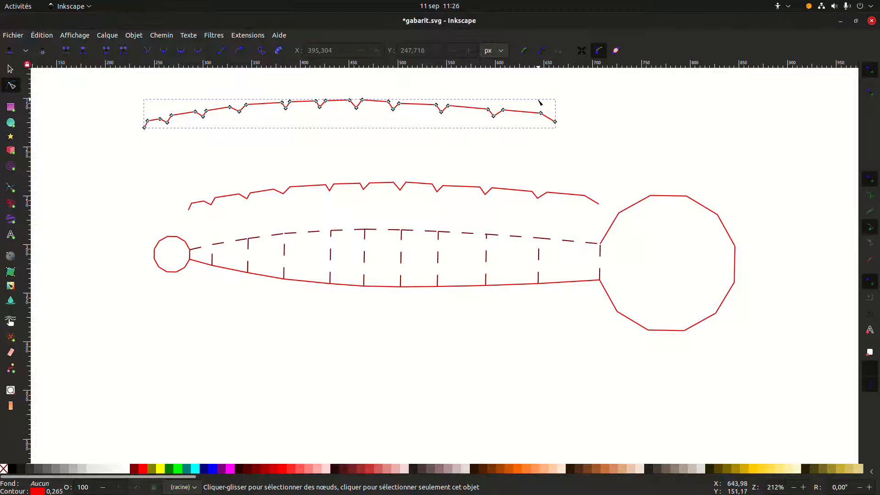
{"action": "left_click_drag", "start_coordinate": [588, 101], "coordinate": [365, 138]}
{"action": "left_click_drag", "start_coordinate": [574, 83], "coordinate": [360, 163]}
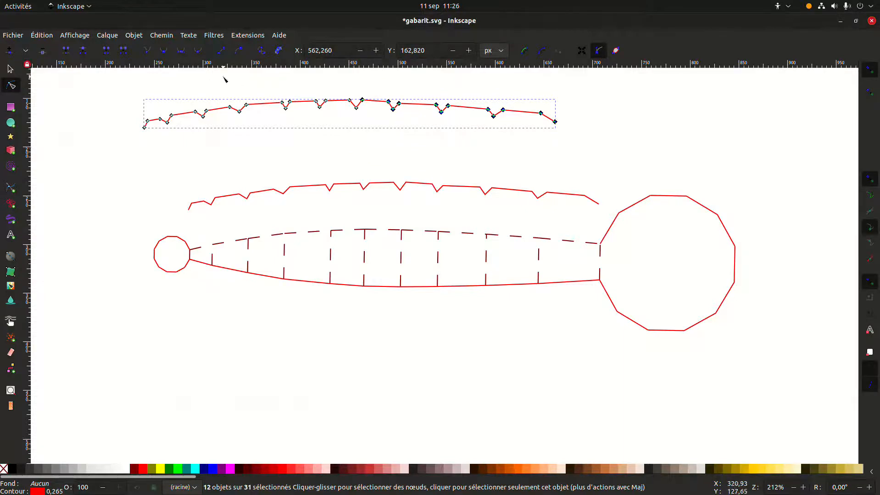
{"action": "key", "text": "Delete"}
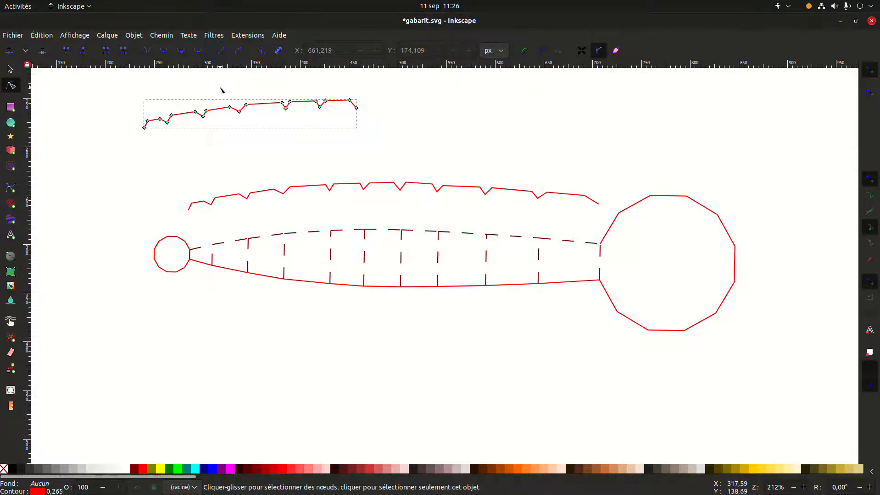
Step: Move the six-tab piece onto the strip's upper edge, snapping its notches to the fold lines beside the small cap
{"action": "left_click", "coordinate": [10, 69]}
{"action": "left_click_drag", "start_coordinate": [243, 111], "coordinate": [301, 262]}
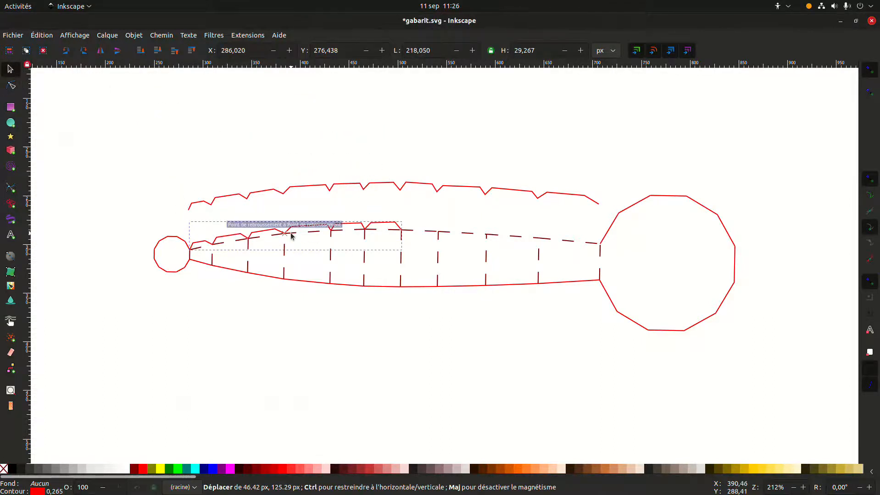
Step: Delete the original glue-tab path's six tabs towards the small cap and move the remaining four onto the strip's upper edge beside the large cap
{"action": "left_click", "coordinate": [324, 188]}
{"action": "key", "text": "n"}
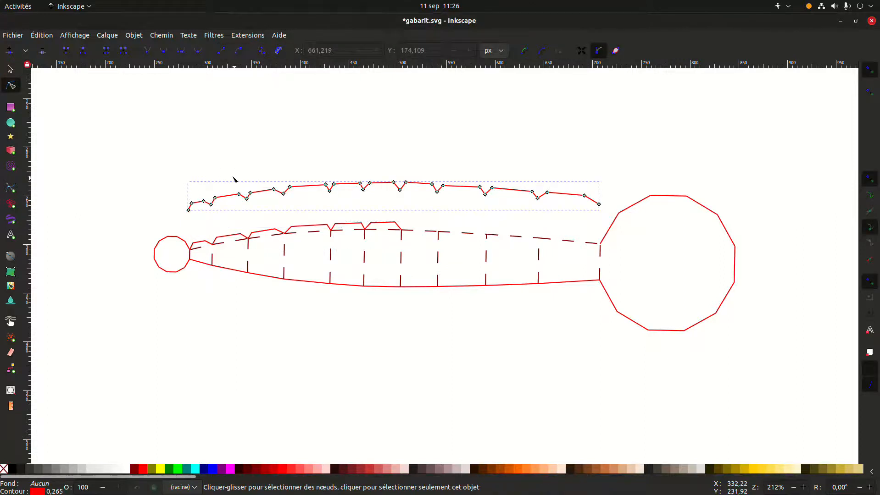
{"action": "left_click_drag", "start_coordinate": [166, 173], "coordinate": [398, 218]}
{"action": "key", "text": "Delete"}
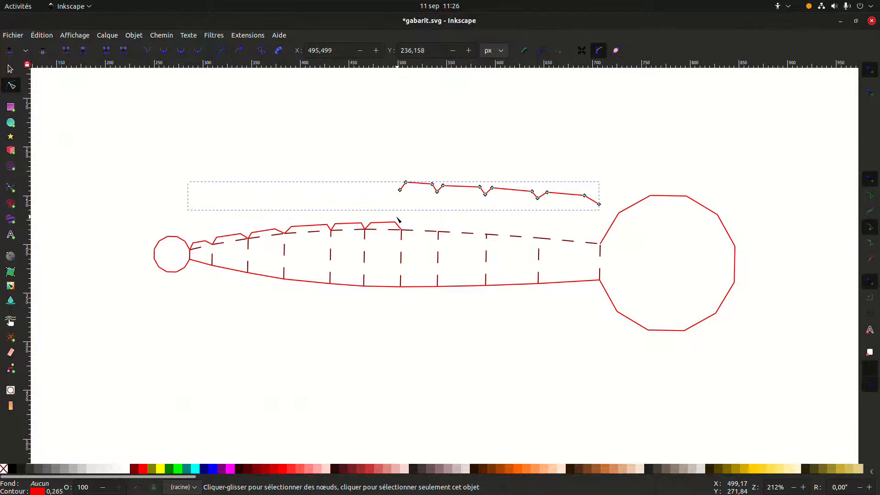
{"action": "left_click", "coordinate": [10, 69]}
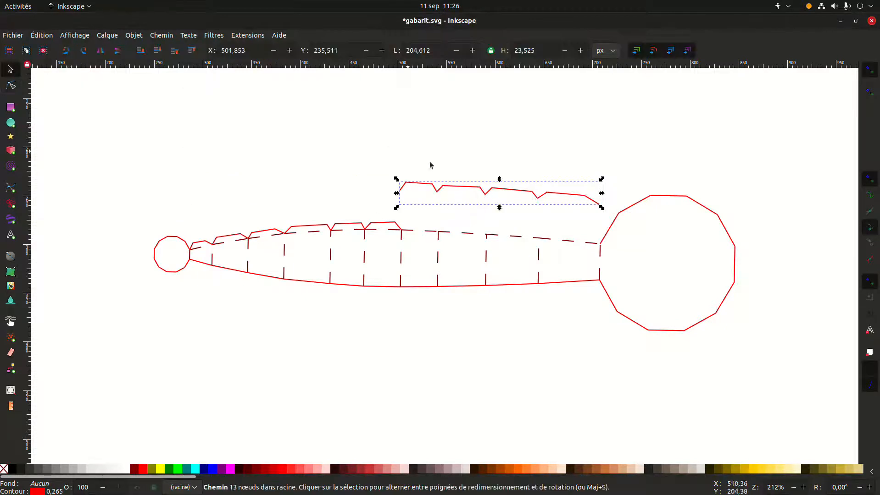
{"action": "left_click_drag", "start_coordinate": [505, 192], "coordinate": [506, 231]}
{"action": "key", "text": "Escape"}
Step: Move the small cap and its six-tab strip section about 40 px away from the large-cap section
{"action": "mouse_move", "coordinate": [85, 177]}
{"action": "left_mouse_down"}
{"action": "mouse_move", "coordinate": [337, 357]}
{"action": "mouse_move", "coordinate": [405, 379]}
{"action": "left_mouse_up"}
{"action": "left_click_drag", "start_coordinate": [393, 234], "coordinate": [353, 235]}
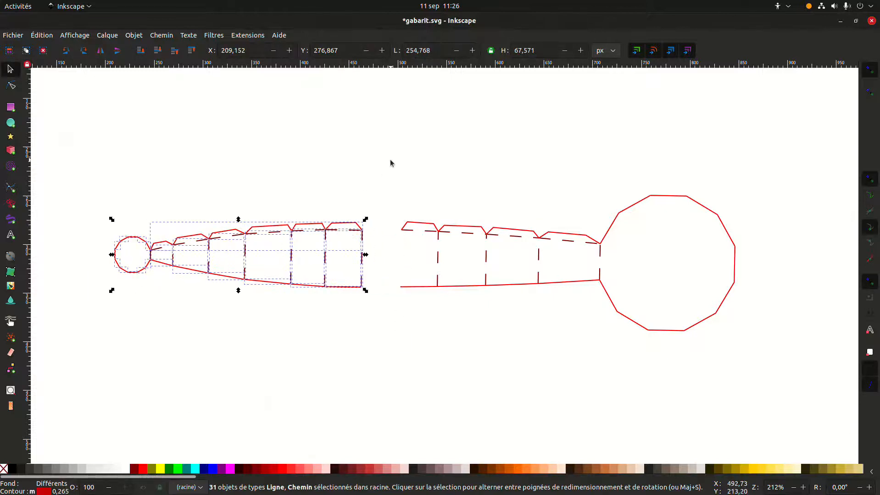
{"action": "left_click", "coordinate": [388, 165]}
Step: Group the fold lines, outlines and glue tabs of the separated six-tab strip section, excluding the small cap
{"action": "left_click_drag", "start_coordinate": [402, 153], "coordinate": [544, 162]}
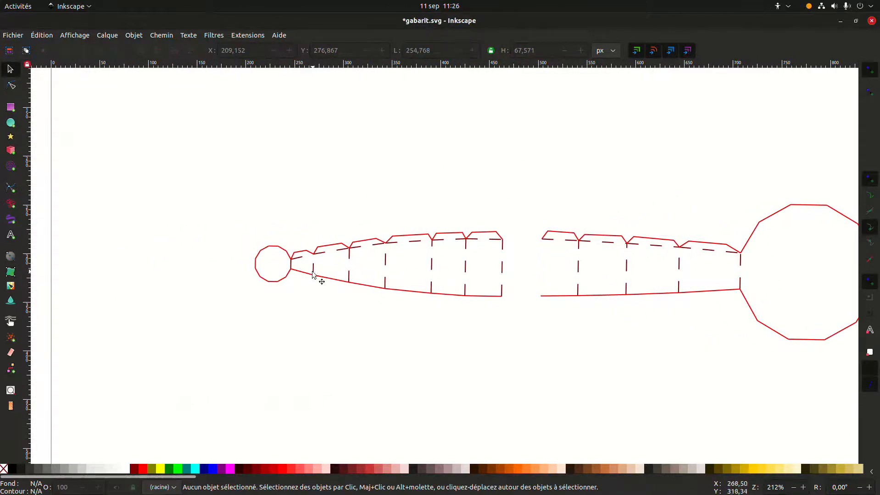
{"action": "left_click_drag", "start_coordinate": [446, 278], "coordinate": [521, 253]}
{"action": "key", "text": "plus"}
{"action": "key", "text": "plus"}
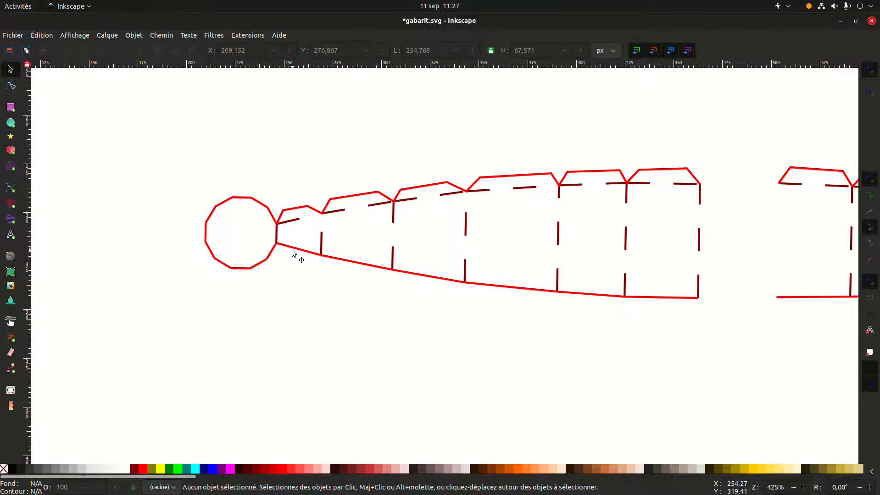
{"action": "scroll", "coordinate": [293, 251], "scroll_direction": "down", "scroll_amount": 3}
{"action": "scroll", "coordinate": [481, 312], "scroll_direction": "up", "scroll_amount": 1}
{"action": "scroll", "coordinate": [481, 309], "scroll_direction": "up", "scroll_amount": 2}
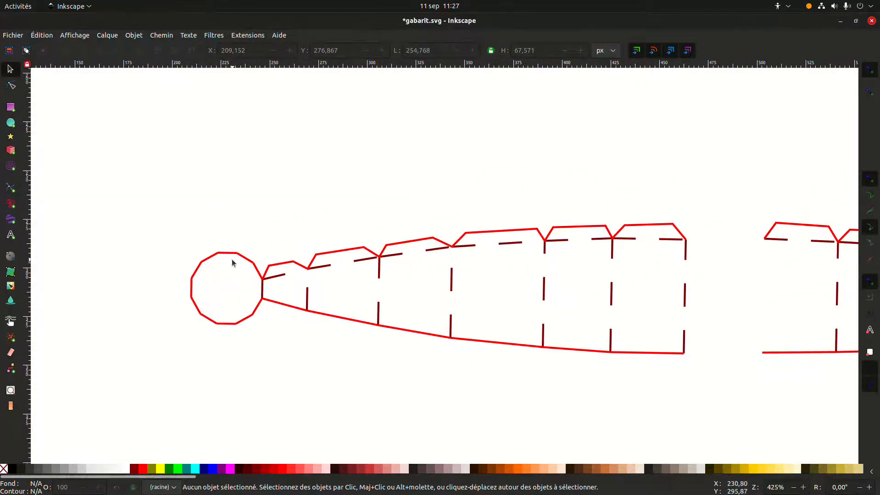
{"action": "left_click_drag", "start_coordinate": [713, 200], "coordinate": [260, 424]}
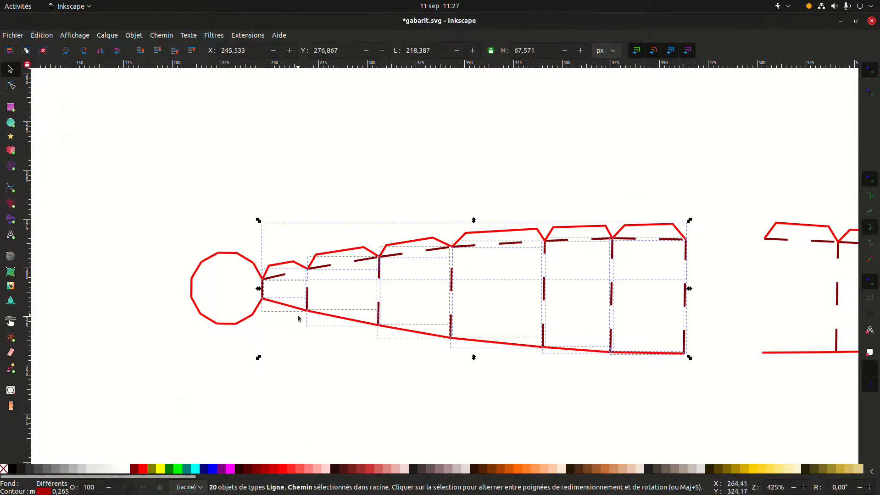
{"action": "key", "text": "ctrl+g"}
{"action": "key", "text": "Escape"}
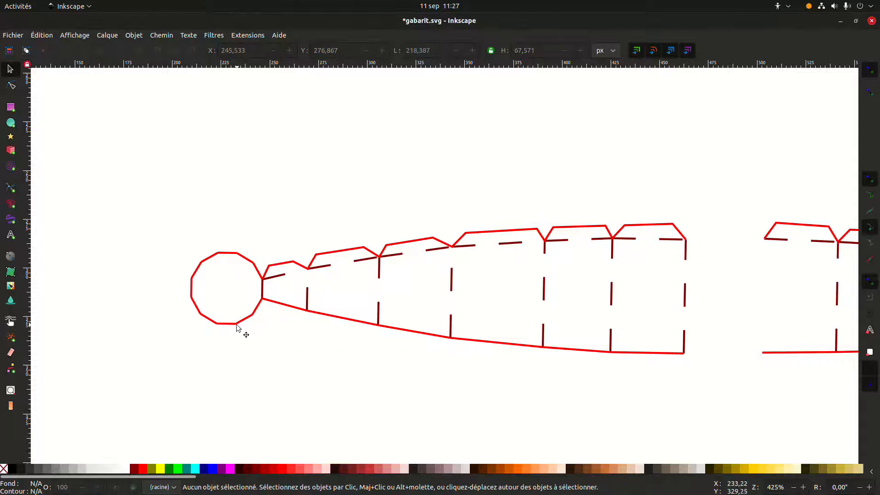
Step: Draw two diagonals between opposite vertices of the small cap with the Bézier pen so that they cross at its centre
{"action": "left_click", "coordinate": [255, 314]}
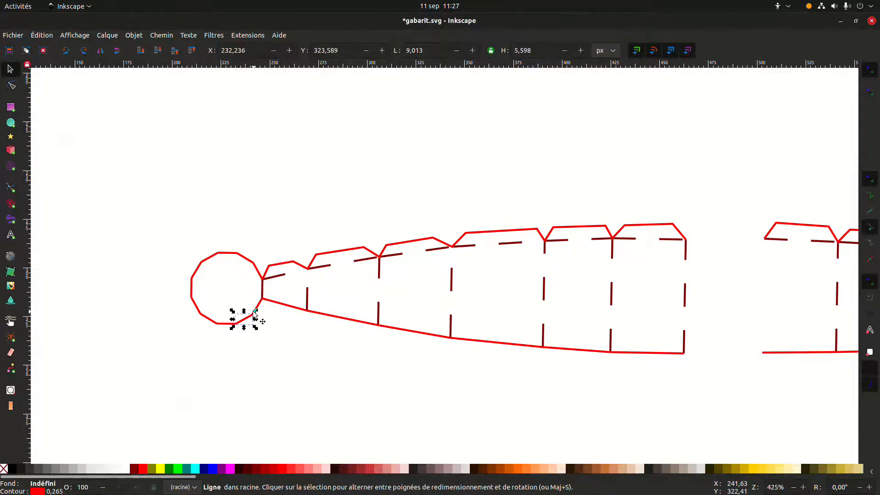
{"action": "key", "text": "plus"}
{"action": "key", "text": "plus"}
{"action": "left_click_drag", "start_coordinate": [246, 341], "coordinate": [646, 256]}
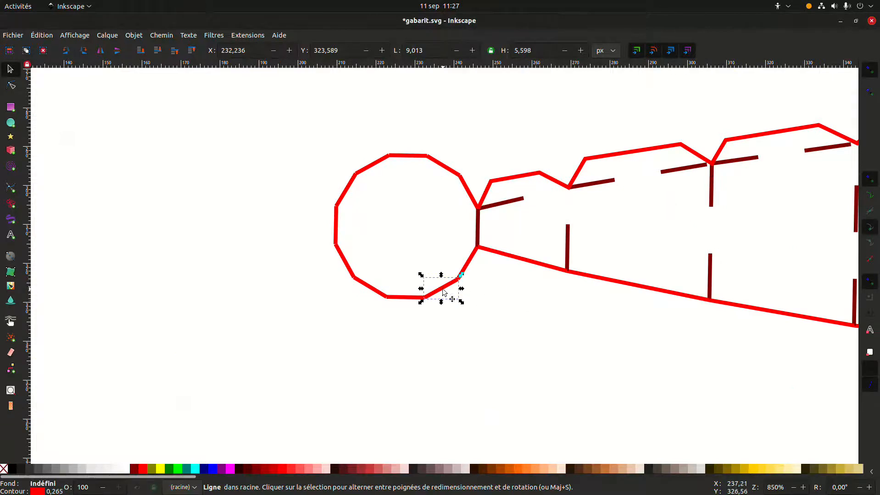
{"action": "left_click", "coordinate": [11, 188]}
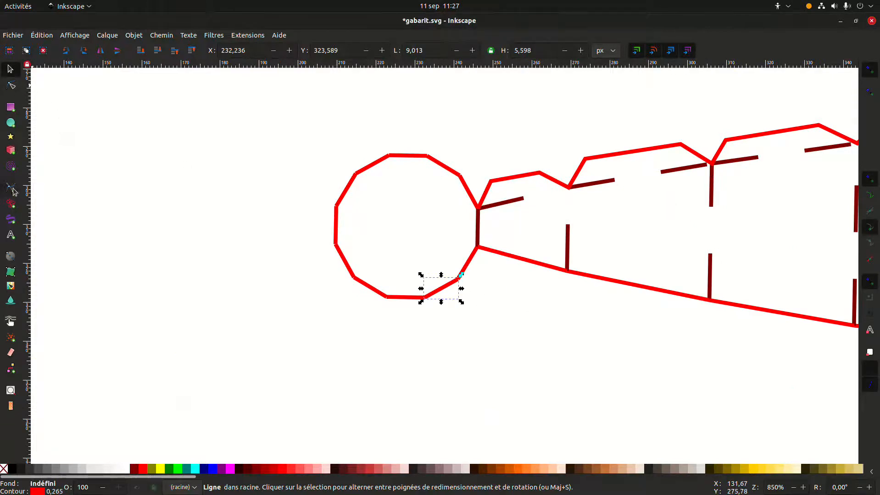
{"action": "left_click", "coordinate": [425, 298]}
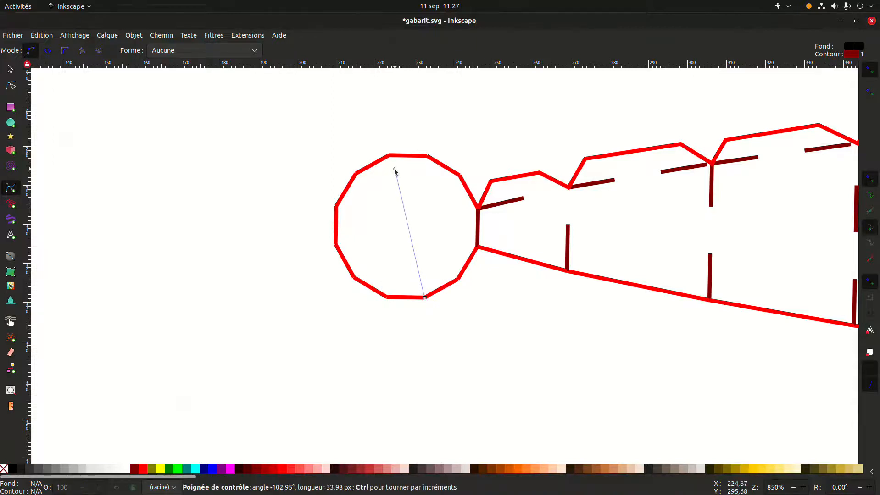
{"action": "key", "text": "Return"}
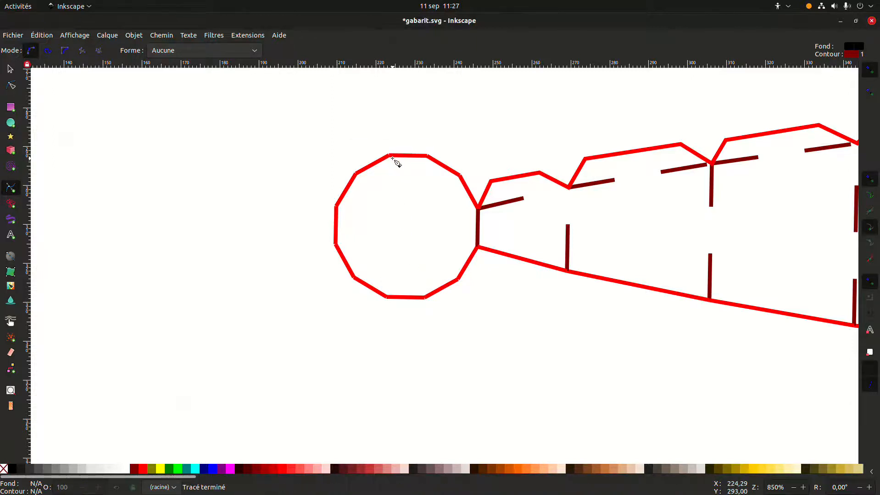
{"action": "left_click", "coordinate": [392, 159]}
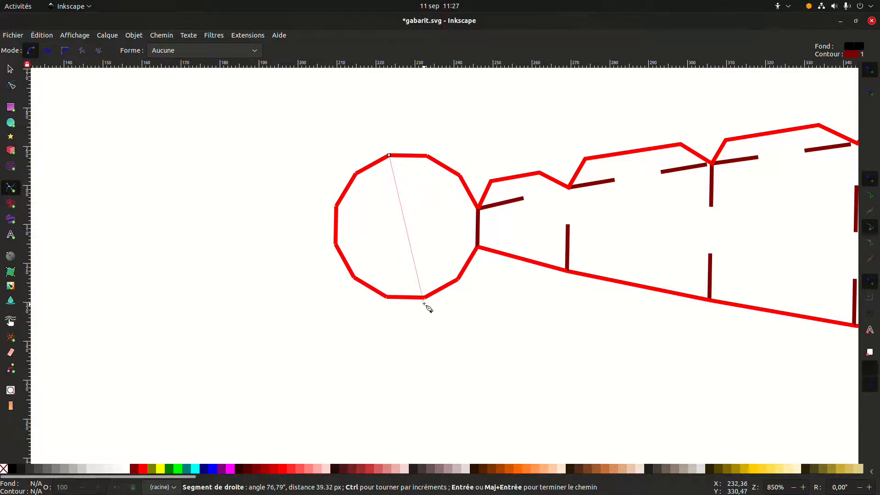
{"action": "double_click", "coordinate": [424, 299]}
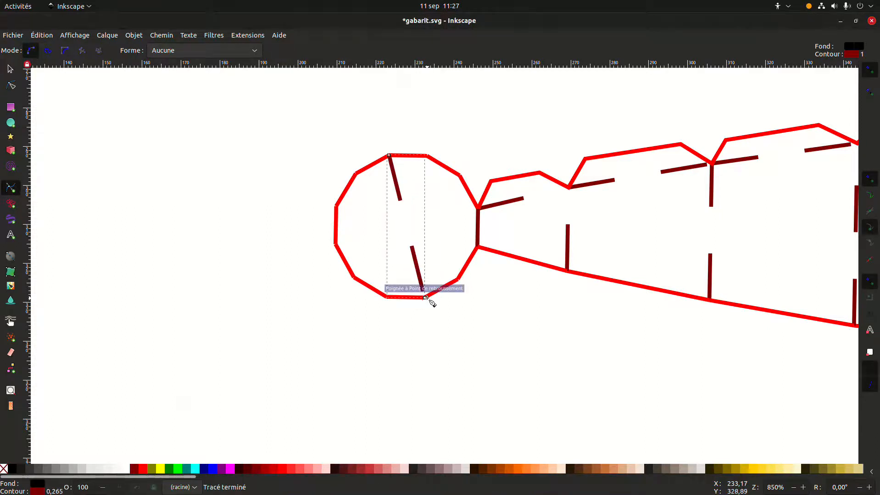
{"action": "left_click", "coordinate": [336, 245]}
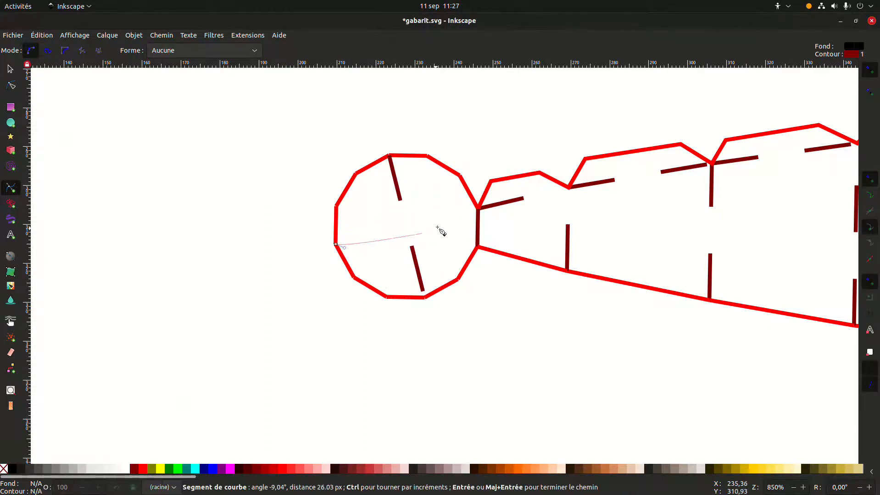
{"action": "double_click", "coordinate": [478, 210]}
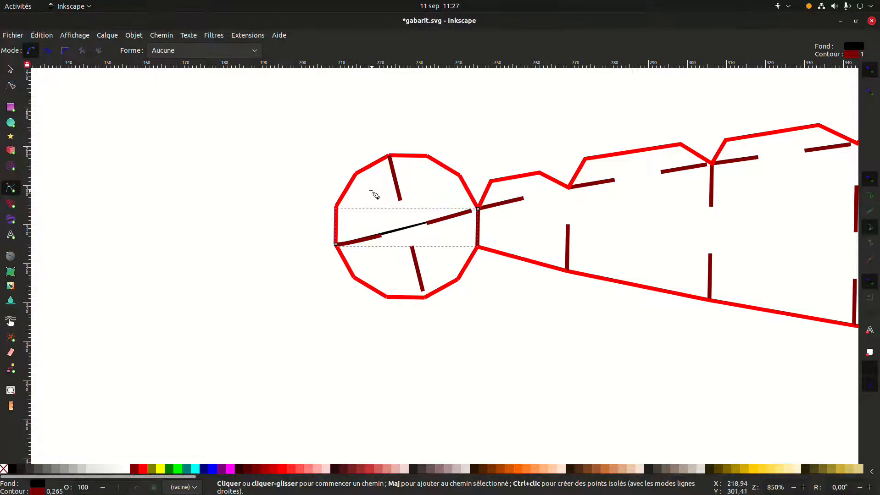
Step: Apply the style of the cap's solid red outline to both diagonals inside the small cap
{"action": "key", "text": "s"}
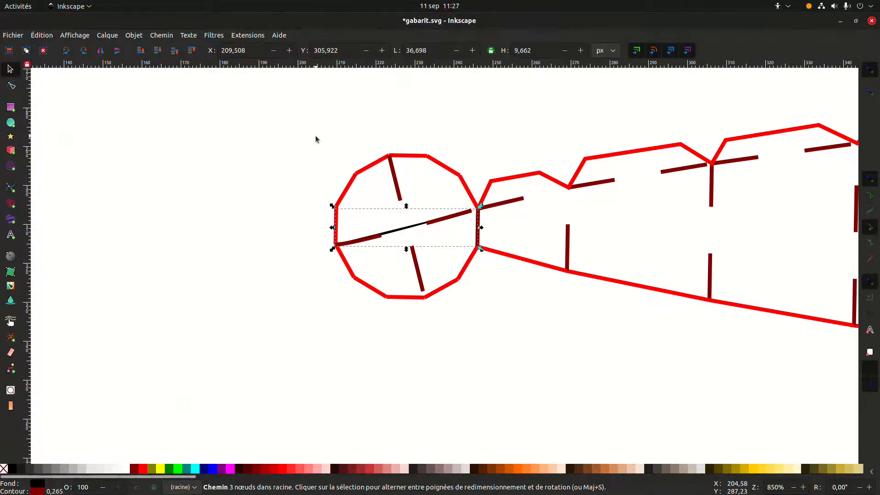
{"action": "left_click", "coordinate": [368, 166]}
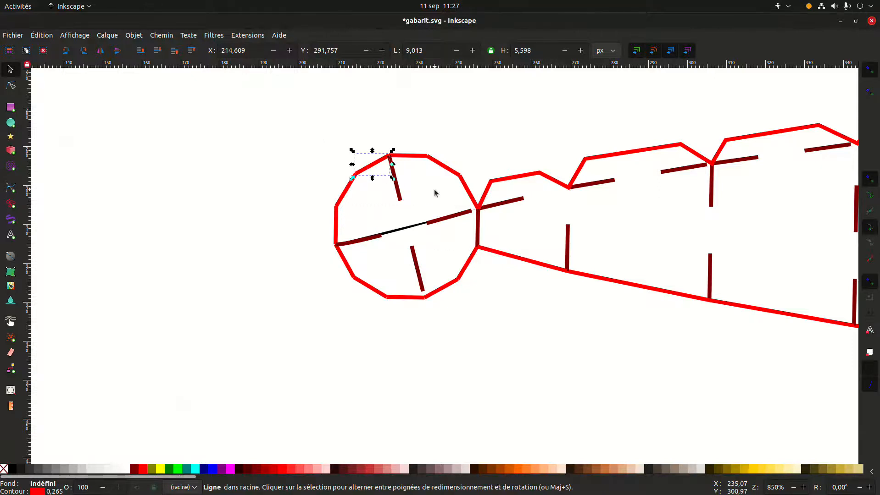
{"action": "left_click", "coordinate": [399, 197]}
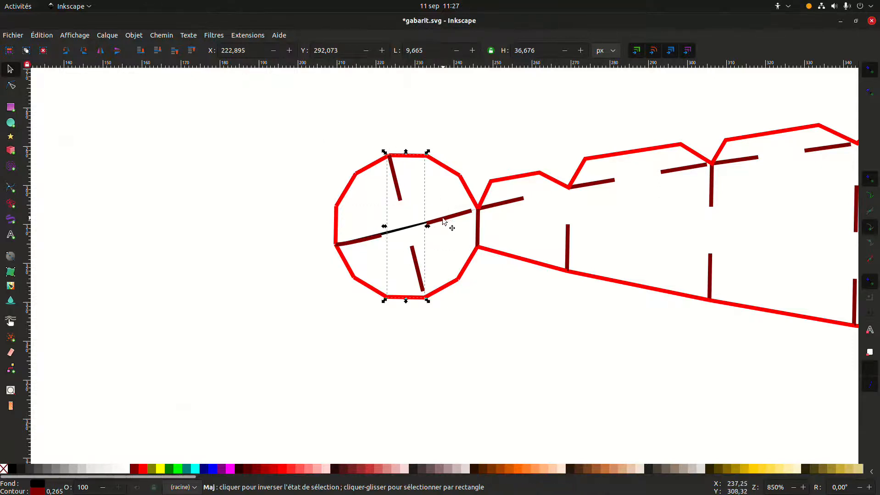
{"action": "left_click", "coordinate": [443, 220], "text": "shift"}
{"action": "key", "text": "ctrl+shift+v"}
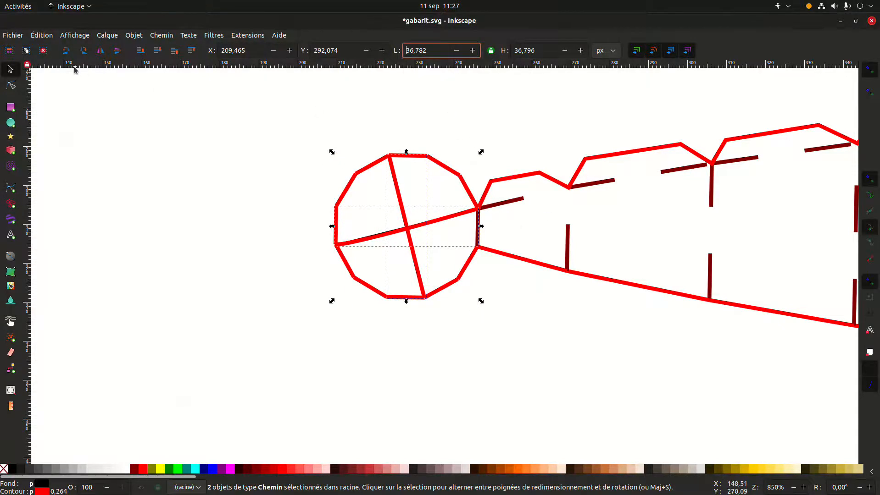
Step: Move the rotation centre of the grouped strip section to the crossing of the diagonals in the small cap
{"action": "left_click", "coordinate": [596, 157]}
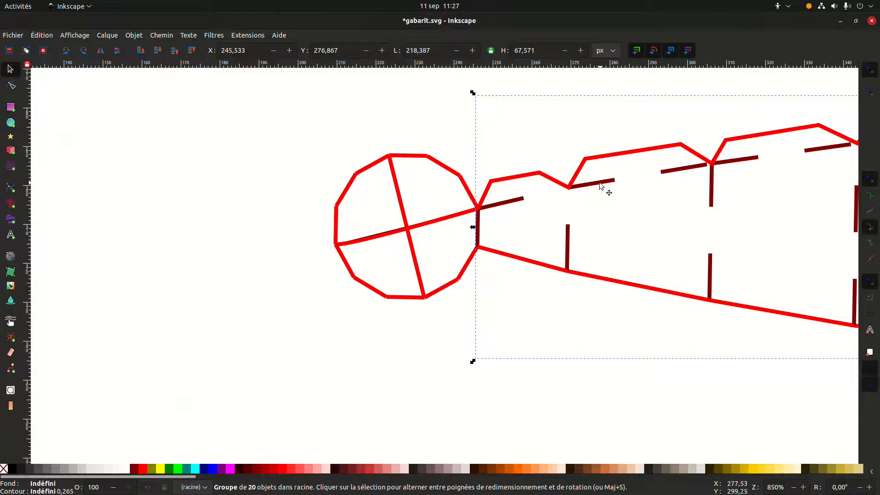
{"action": "left_click_drag", "start_coordinate": [733, 220], "coordinate": [558, 254]}
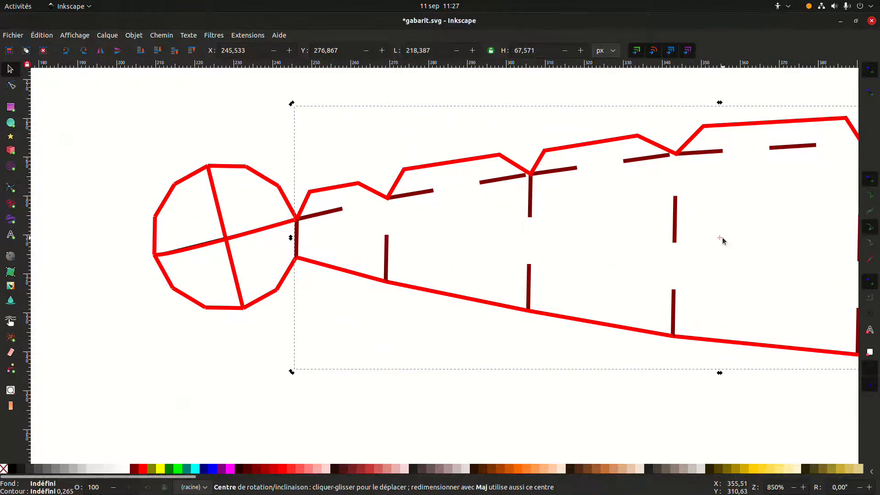
{"action": "left_click_drag", "start_coordinate": [720, 240], "coordinate": [227, 240]}
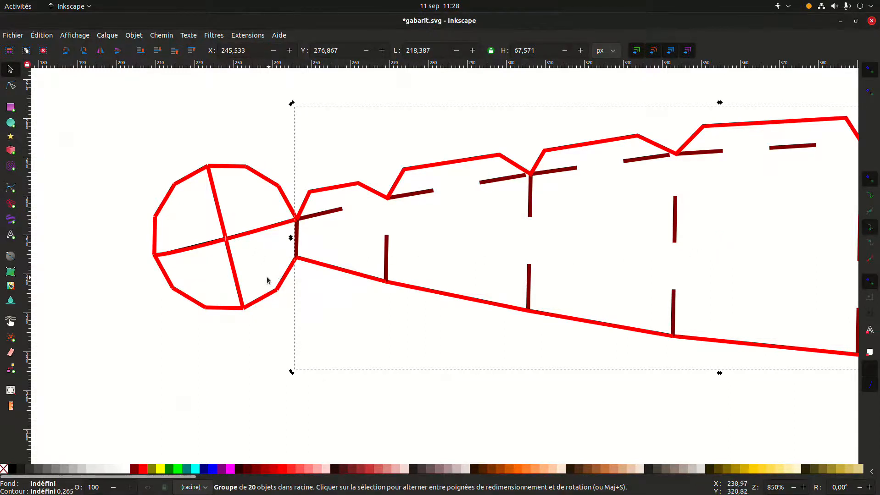
{"action": "scroll", "coordinate": [270, 281], "scroll_direction": "up", "scroll_amount": 3}
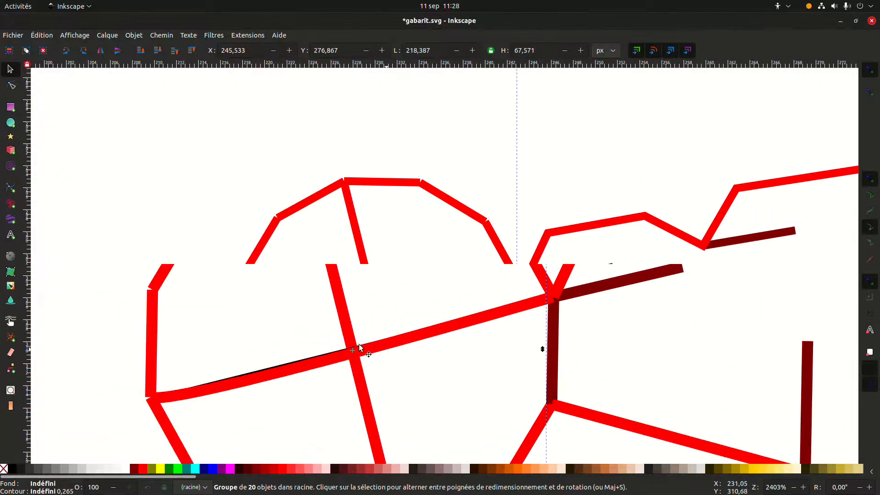
{"action": "scroll", "coordinate": [362, 351], "scroll_direction": "up", "scroll_amount": 1}
{"action": "left_click_drag", "start_coordinate": [366, 292], "coordinate": [366, 298]}
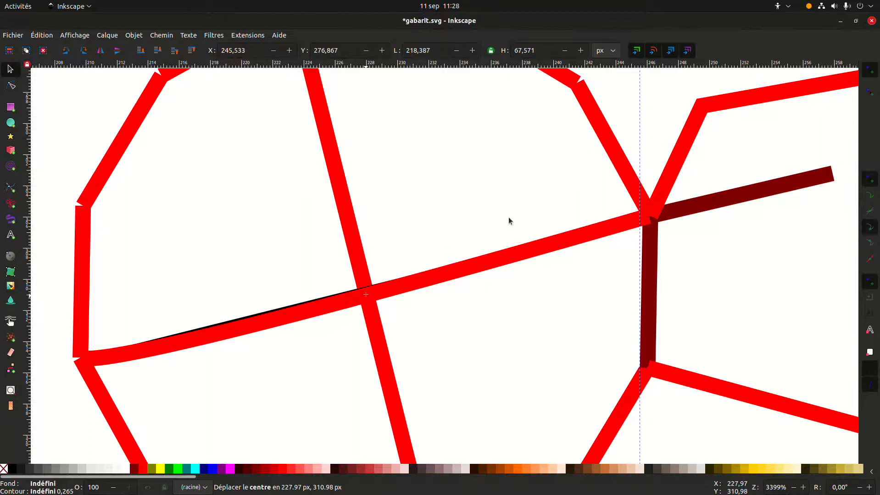
Step: Delete the small cap together with its two diagonals
{"action": "scroll", "coordinate": [509, 221], "scroll_direction": "down", "scroll_amount": 7}
{"action": "left_click_drag", "start_coordinate": [351, 224], "coordinate": [465, 331]}
{"action": "key", "text": "Delete"}
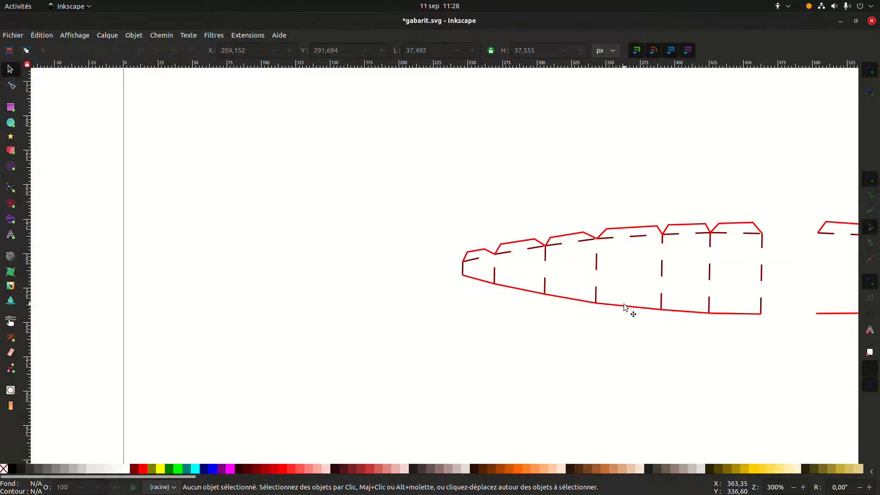
Step: Open the tiled-clones settings (Créer un pavage de clones) for the grouped six-tab strip section
{"action": "left_click", "coordinate": [618, 314]}
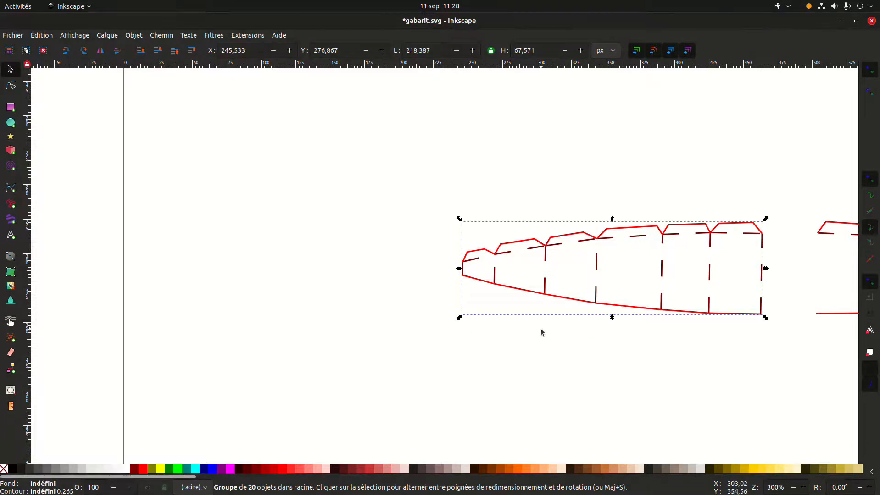
{"action": "left_click", "coordinate": [51, 36]}
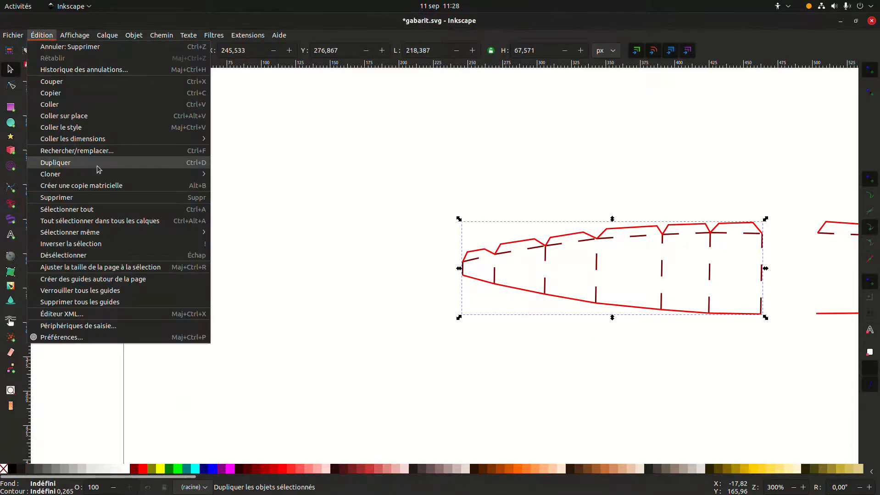
{"action": "mouse_move", "coordinate": [111, 174]}
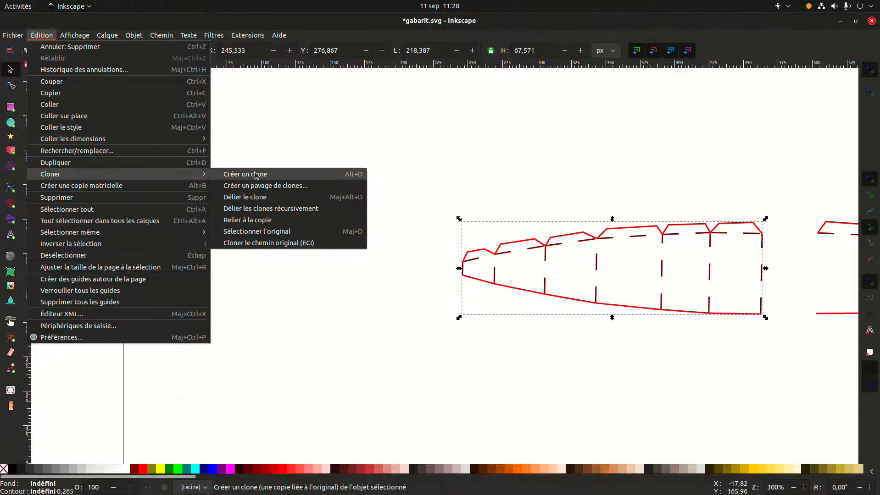
{"action": "left_click", "coordinate": [275, 185]}
{"action": "left_click_drag", "start_coordinate": [440, 288], "coordinate": [191, 276]}
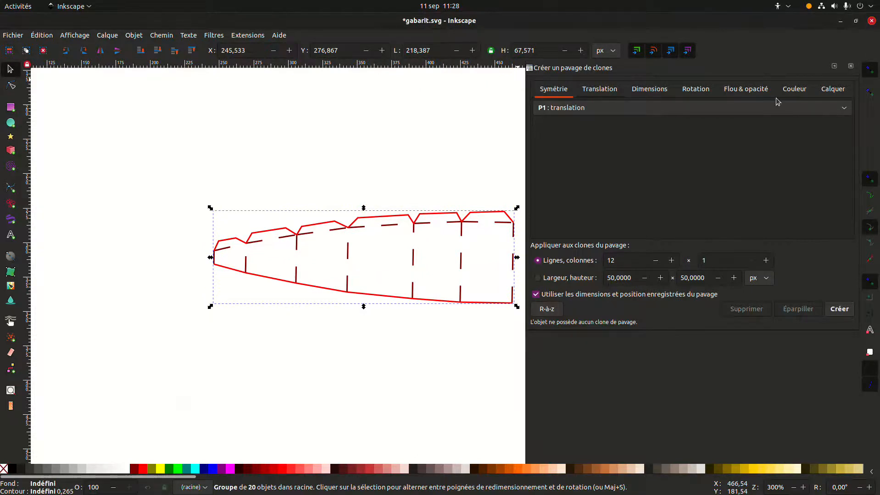
Step: Edit the per-row rotation angle of the tiled clones
{"action": "left_click", "coordinate": [695, 88]}
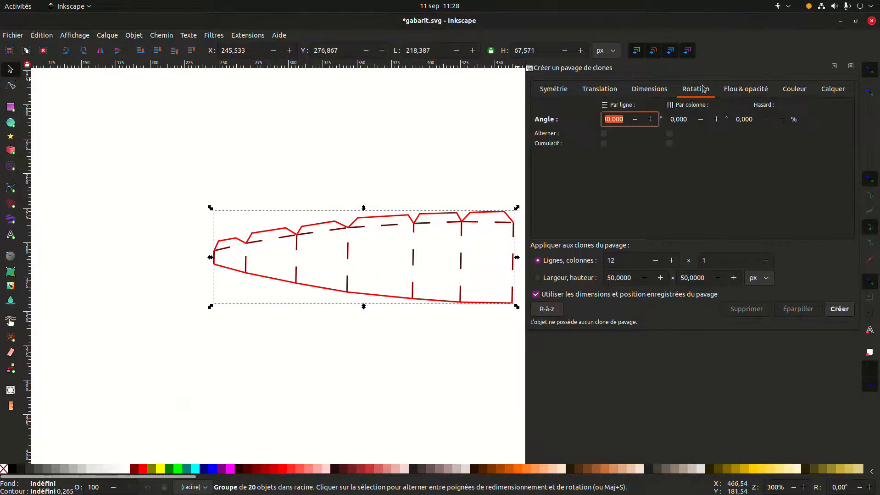
{"action": "left_click", "coordinate": [611, 118]}
{"action": "key", "text": "BackSpace"}
{"action": "key", "text": "BackSpace"}
{"action": "key", "text": "BackSpace"}
{"action": "key", "text": "BackSpace"}
Step: Create the tiled clones of the grouped strip in 12 rows and 1 column, with a per-row Y translation of -100 %
{"action": "left_click", "coordinate": [607, 90]}
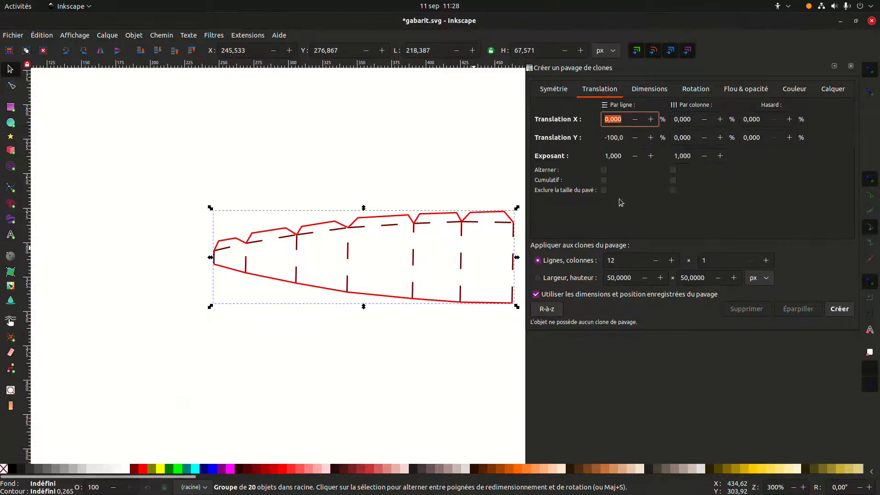
{"action": "left_click", "coordinate": [612, 137]}
{"action": "triple_click", "coordinate": [612, 138]}
{"action": "left_click", "coordinate": [612, 137]}
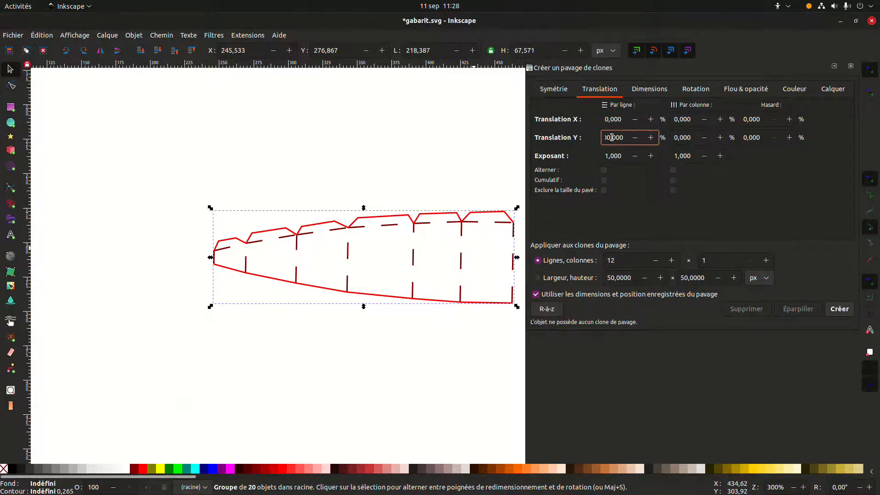
{"action": "left_click", "coordinate": [838, 311]}
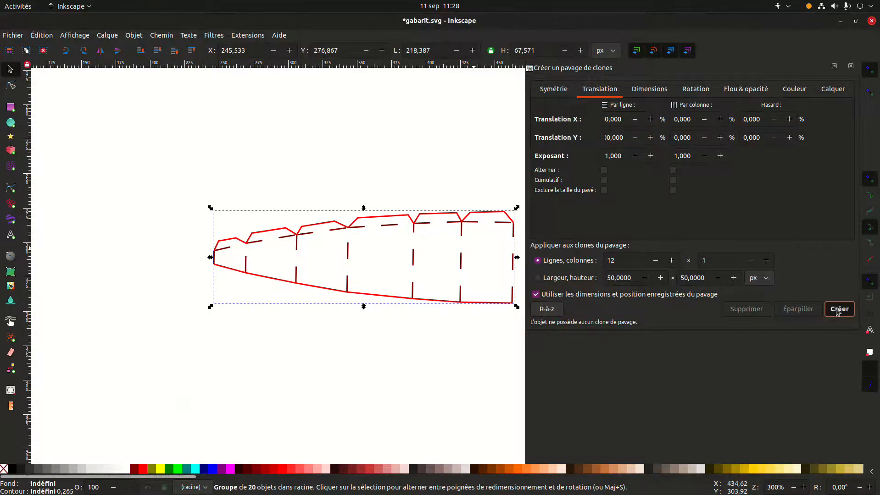
Step: Delete the clone lying exactly on top of the original horizontal strip, keeping the original group
{"action": "mouse_move", "coordinate": [327, 348]}
{"action": "left_mouse_down"}
{"action": "mouse_move", "coordinate": [388, 417]}
{"action": "mouse_move", "coordinate": [415, 418]}
{"action": "mouse_move", "coordinate": [337, 358]}
{"action": "left_mouse_up"}
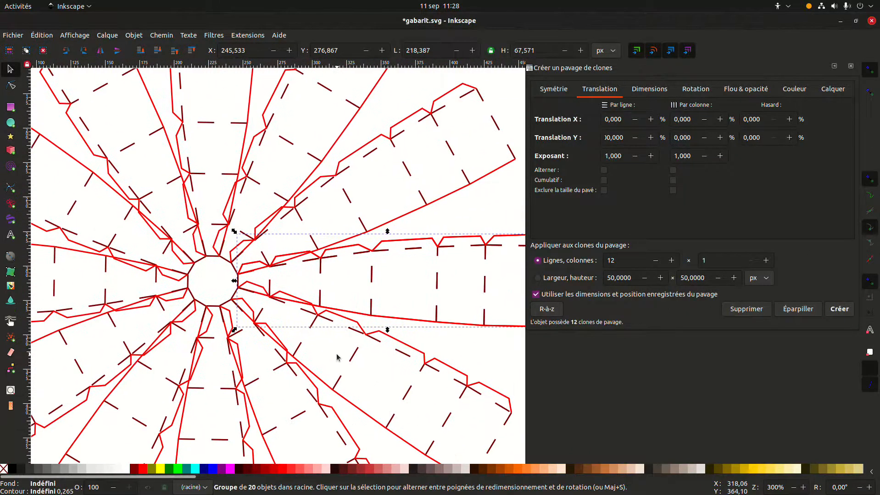
{"action": "scroll", "coordinate": [322, 340], "scroll_direction": "up", "scroll_amount": 3}
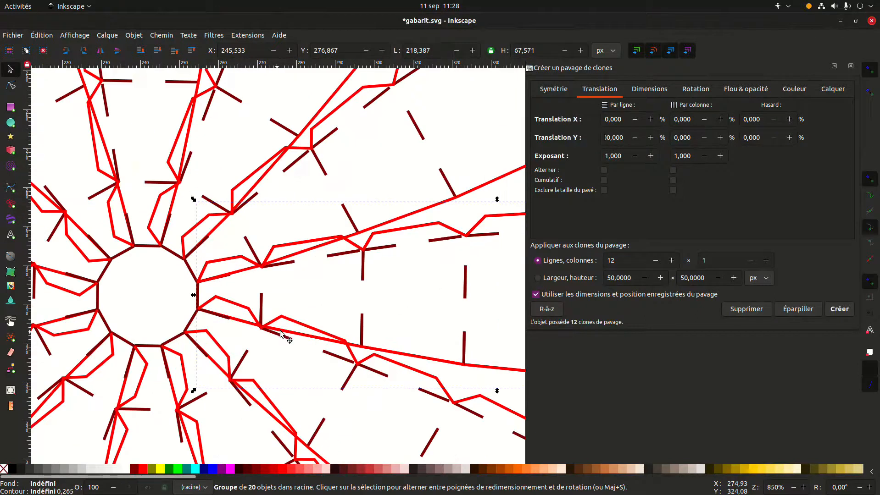
{"action": "left_click_drag", "start_coordinate": [299, 281], "coordinate": [338, 291]}
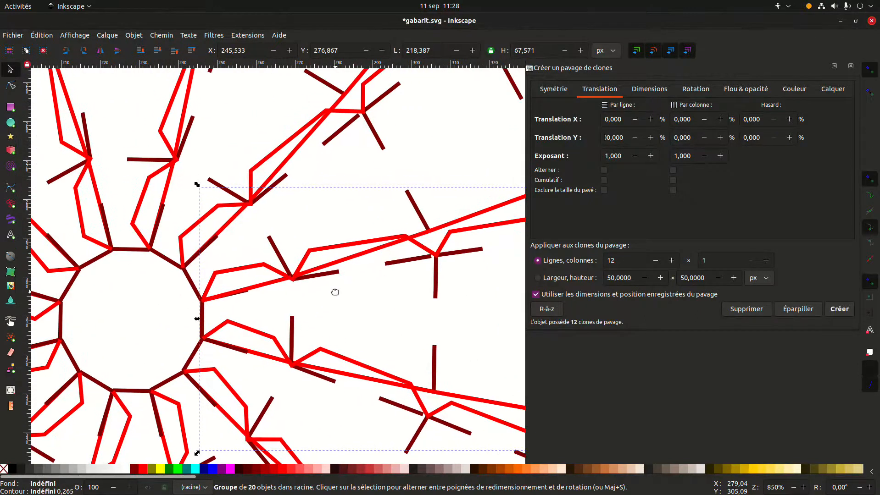
{"action": "left_click", "coordinate": [419, 263]}
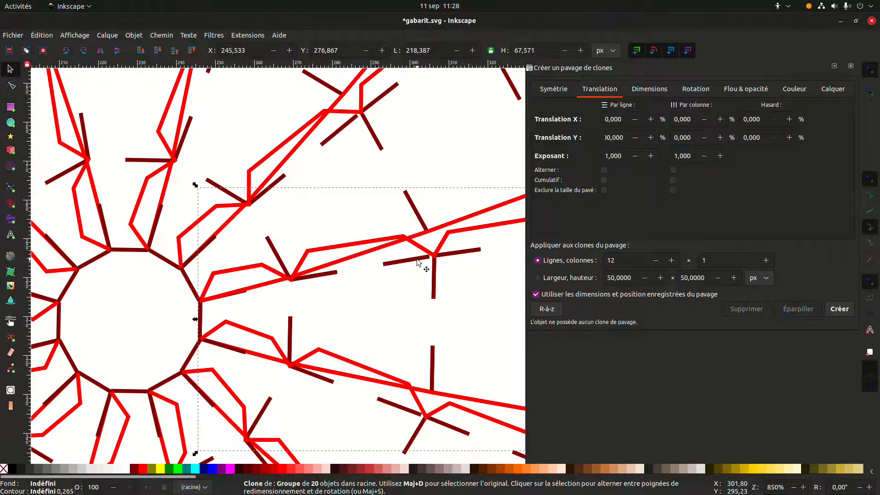
{"action": "key", "text": "Escape"}
{"action": "left_click", "coordinate": [418, 263]}
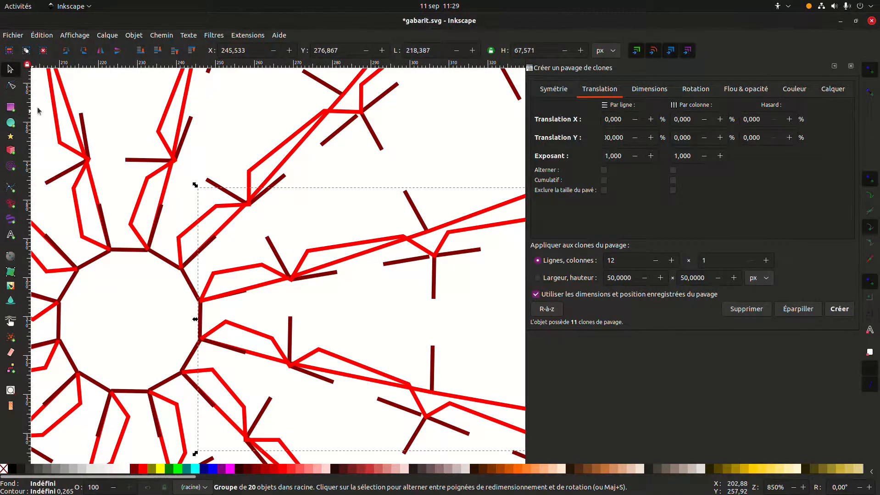
Step: Move the two outer nodes of the original strip's second tab from the hub onto the edge of the neighbouring clone
{"action": "left_click", "coordinate": [422, 252], "text": "ctrl"}
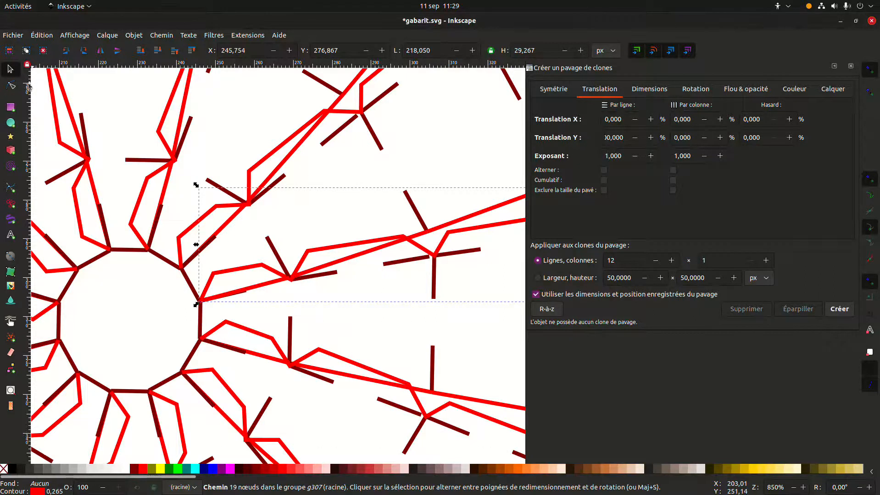
{"action": "left_click", "coordinate": [11, 85]}
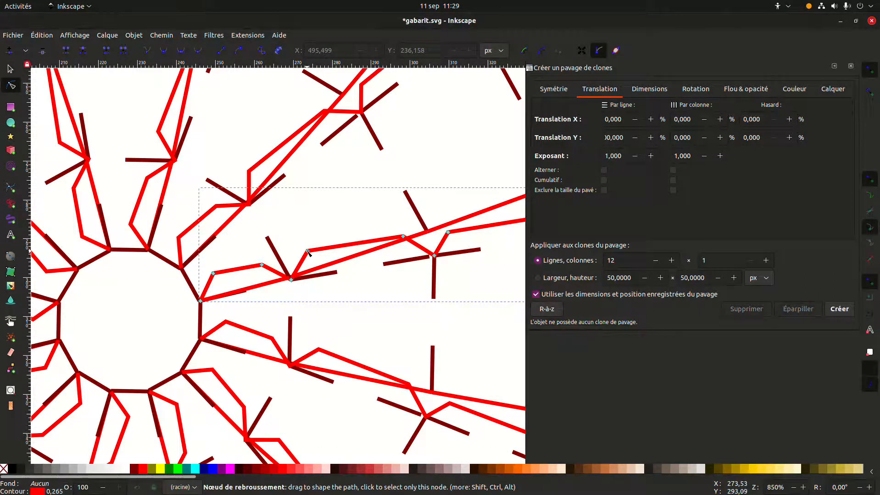
{"action": "mouse_move", "coordinate": [306, 250]}
{"action": "left_mouse_down"}
{"action": "mouse_move", "coordinate": [342, 257]}
{"action": "mouse_move", "coordinate": [333, 263]}
{"action": "left_mouse_up"}
{"action": "left_click_drag", "start_coordinate": [404, 240], "coordinate": [406, 243]}
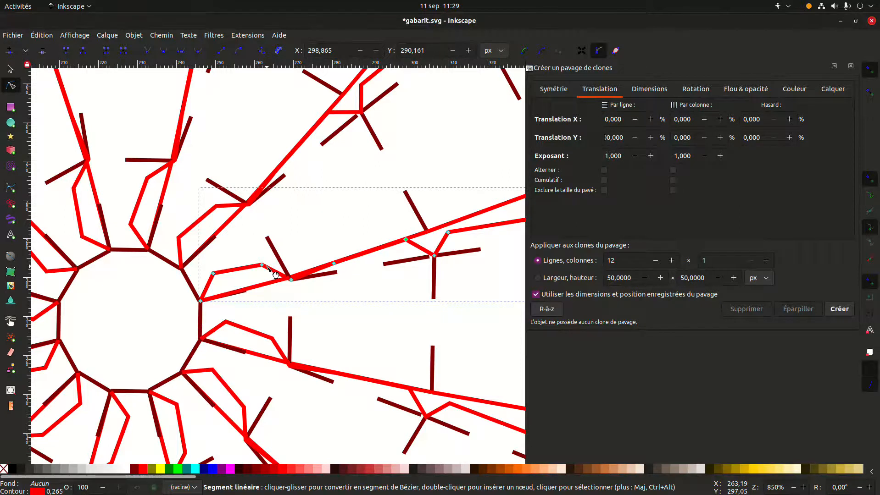
Step: Remove the original strip's first tab beside the central ring by deleting its outer corner node and its remaining segments
{"action": "left_click", "coordinate": [233, 269]}
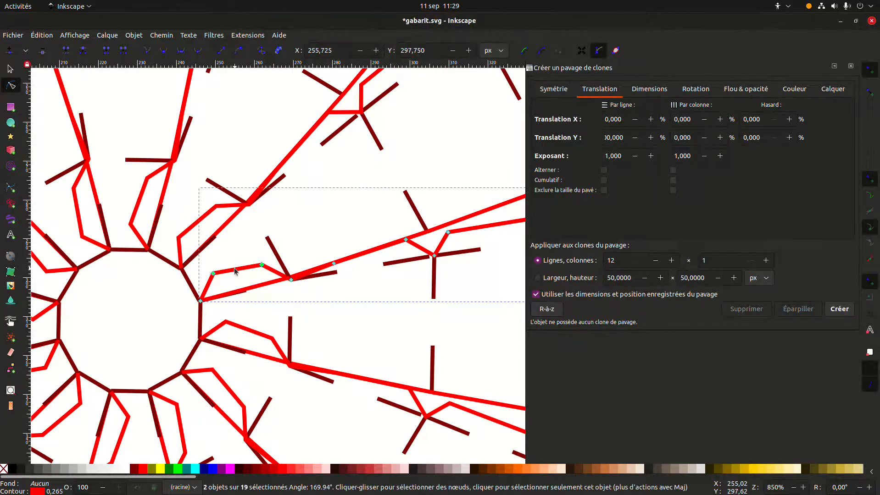
{"action": "left_click", "coordinate": [214, 274], "text": "shift"}
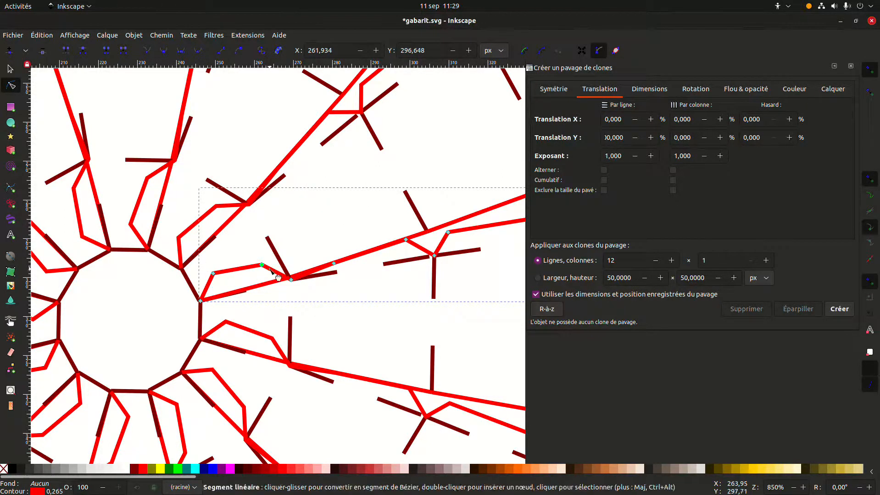
{"action": "left_click", "coordinate": [43, 51]}
{"action": "left_click", "coordinate": [236, 269]}
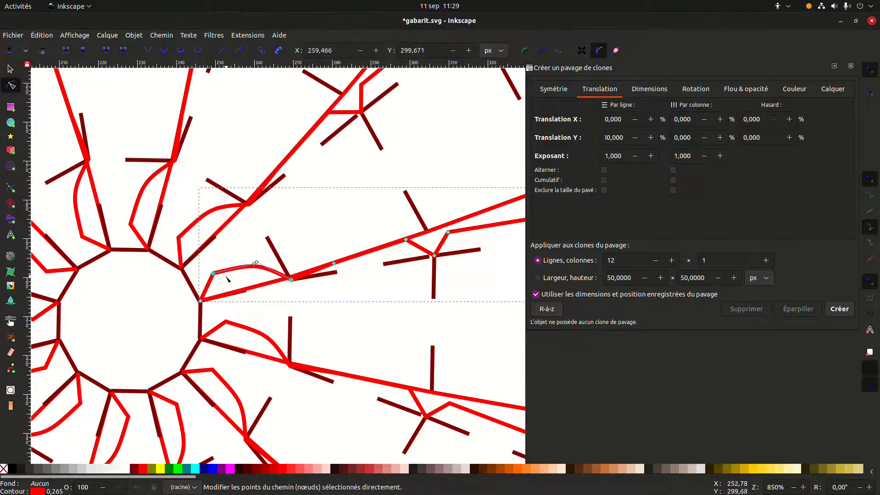
{"action": "left_click", "coordinate": [123, 51]}
{"action": "left_click", "coordinate": [208, 285]}
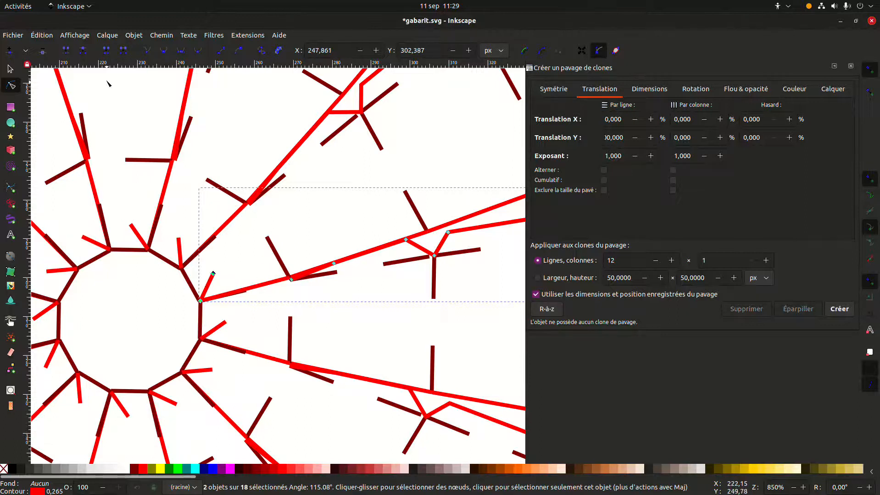
{"action": "left_click", "coordinate": [123, 50]}
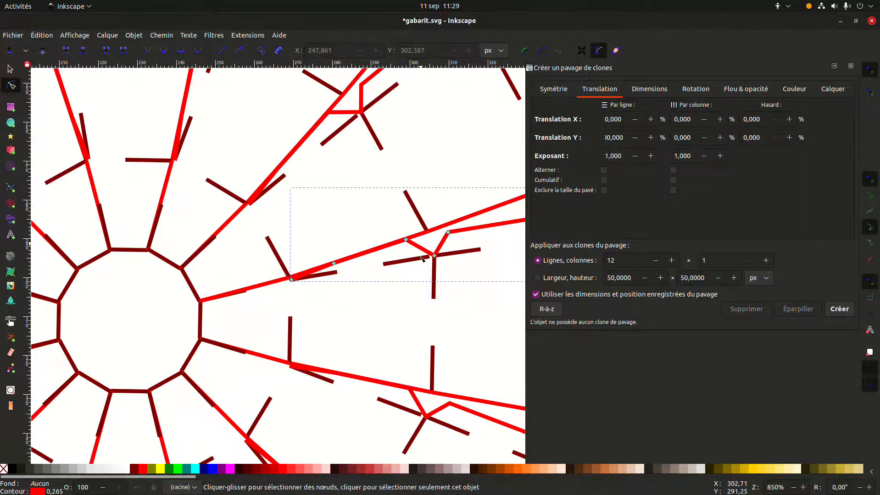
{"action": "left_click", "coordinate": [247, 294]}
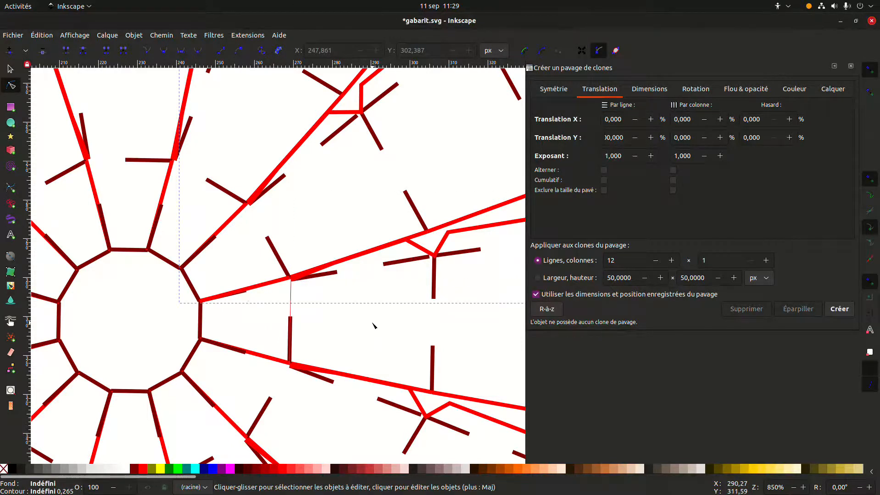
{"action": "left_click", "coordinate": [379, 351]}
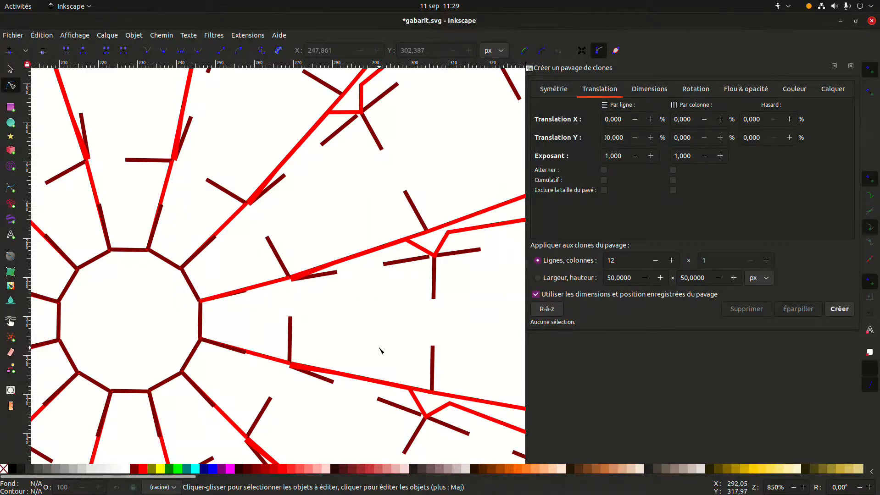
Step: Give the dashed end line at the original strip's wide end the solid red style of its long edge
{"action": "scroll", "coordinate": [379, 351], "scroll_direction": "down", "scroll_amount": 6}
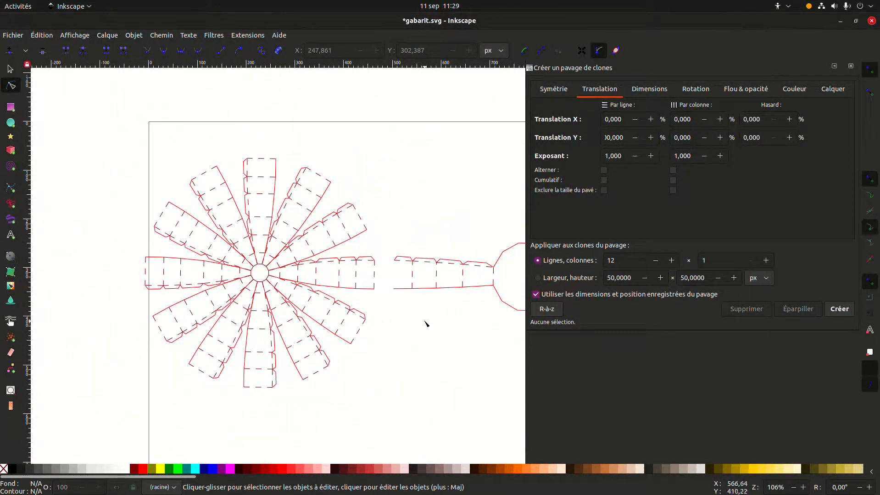
{"action": "scroll", "coordinate": [405, 308], "scroll_direction": "right", "scroll_amount": 6}
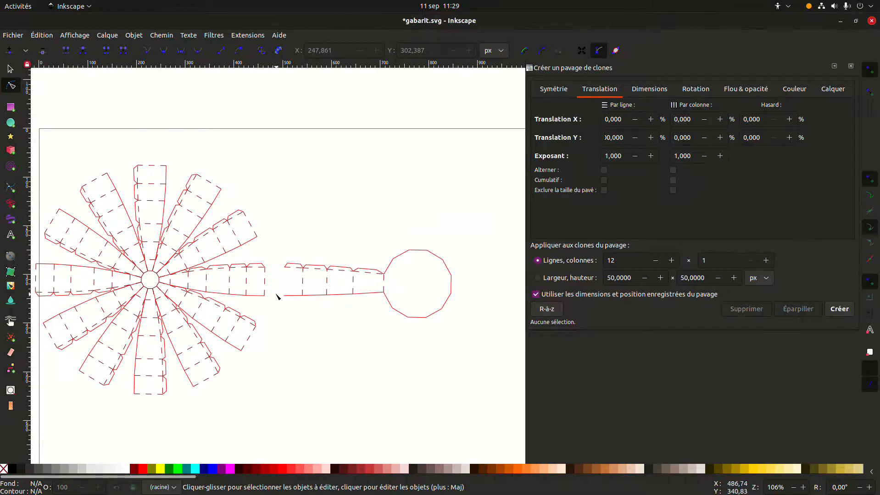
{"action": "scroll", "coordinate": [265, 289], "scroll_direction": "up", "scroll_amount": 3}
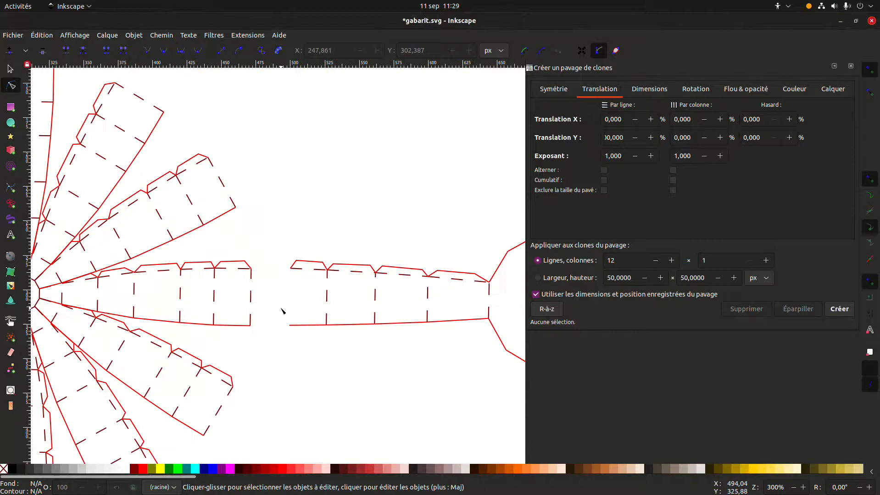
{"action": "left_click", "coordinate": [230, 324]}
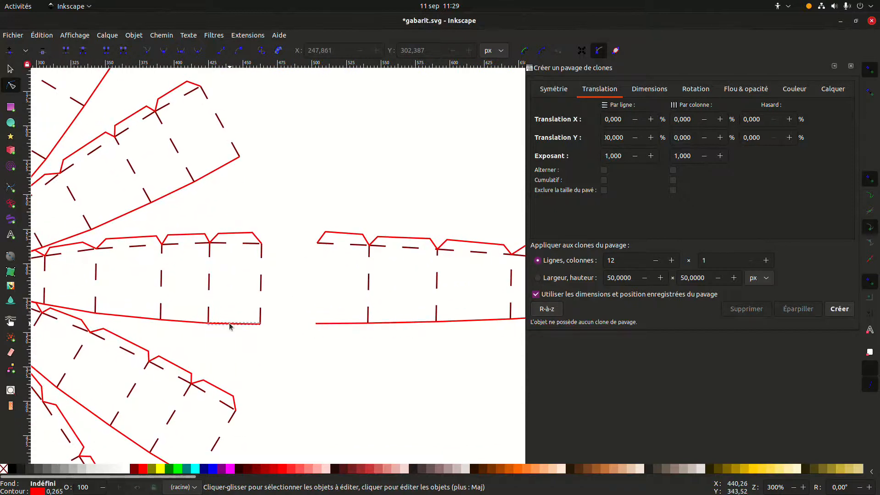
{"action": "left_click", "coordinate": [260, 292]}
{"action": "left_click", "coordinate": [311, 137]}
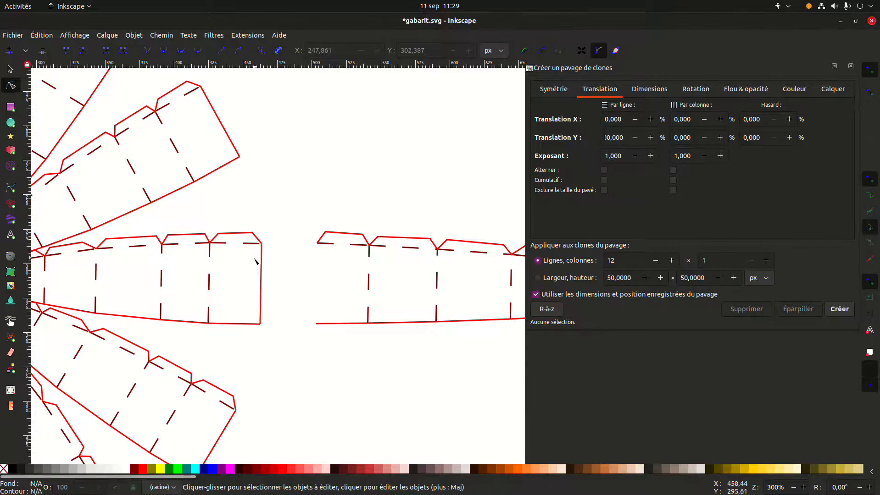
Step: Place a copy of the red end line across the open end of the second strip section to close it
{"action": "left_click", "coordinate": [261, 293]}
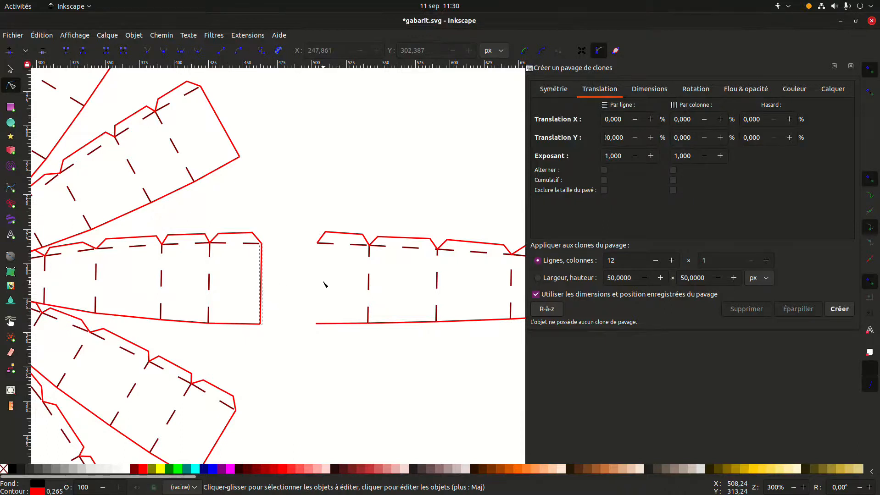
{"action": "key", "text": "s"}
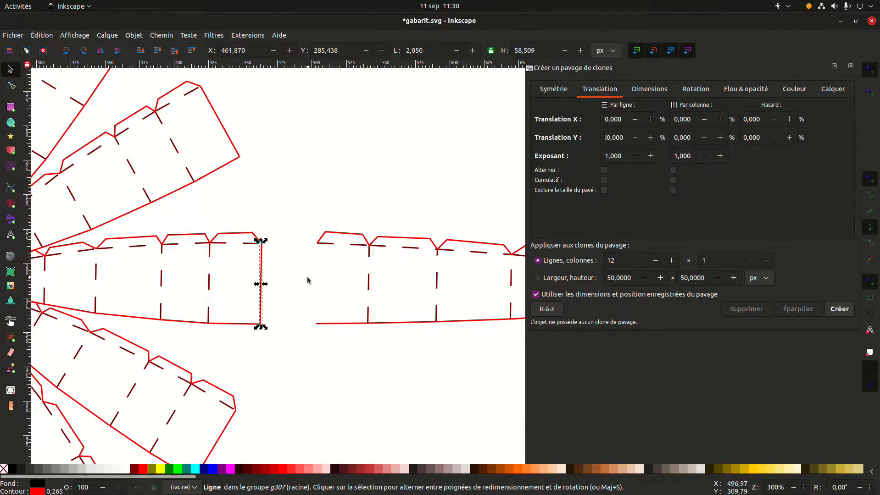
{"action": "left_click_drag", "start_coordinate": [308, 279], "coordinate": [318, 272]}
{"action": "left_click", "coordinate": [311, 200]}
{"action": "key", "text": "minus"}
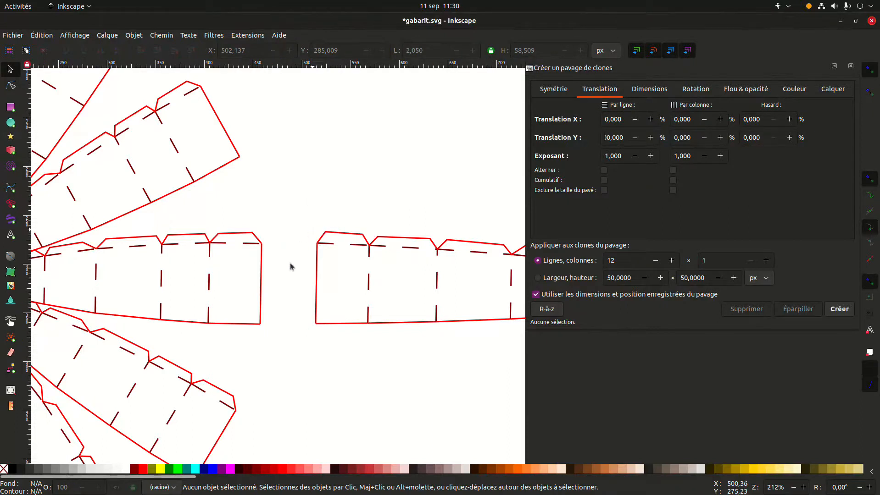
{"action": "key", "text": "minus"}
{"action": "key", "text": "minus"}
{"action": "key", "text": "minus"}
{"action": "left_click_drag", "start_coordinate": [281, 222], "coordinate": [424, 319]}
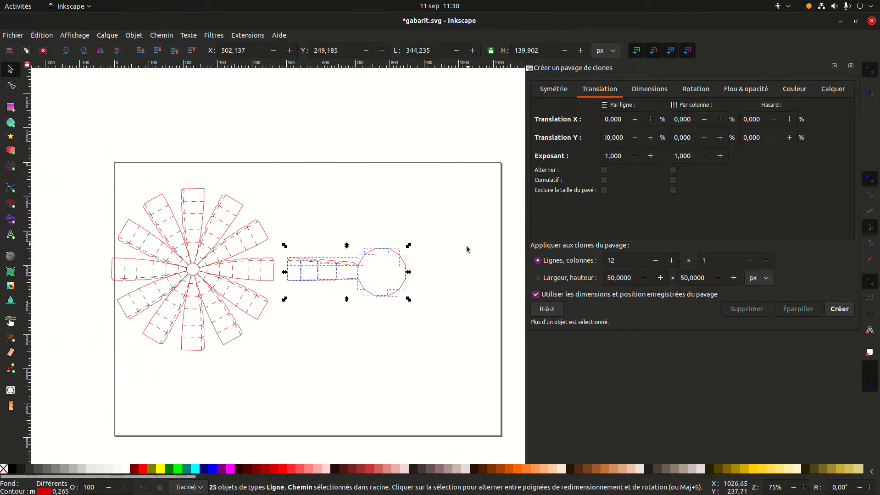
{"action": "left_click", "coordinate": [390, 196]}
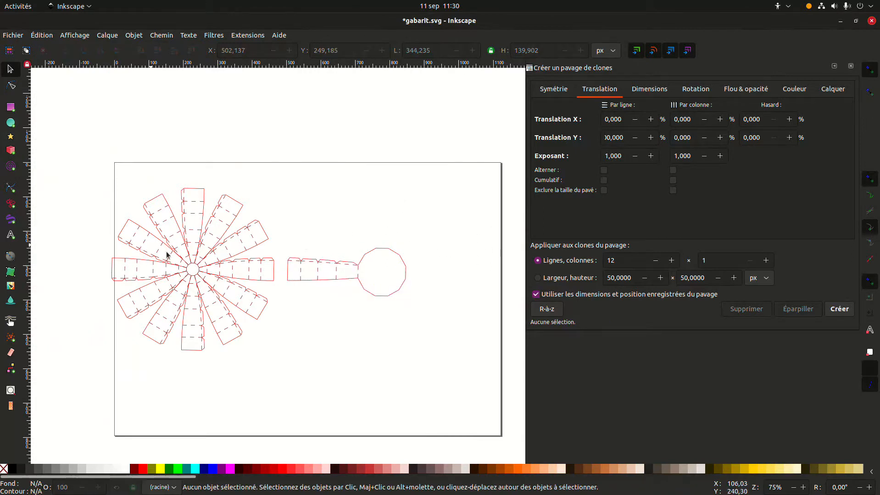